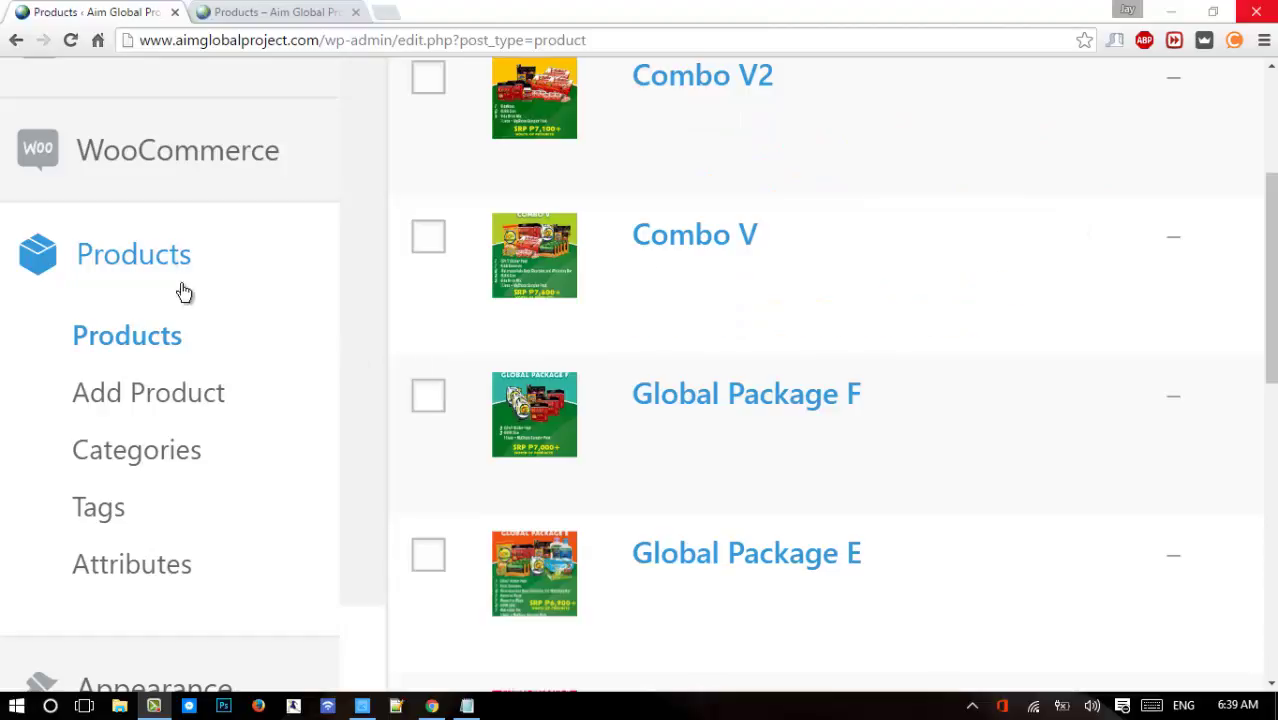
Open the store's product list and start a new product titled "Burn Slim".
{"action": "left_click", "coordinate": [147, 343]}
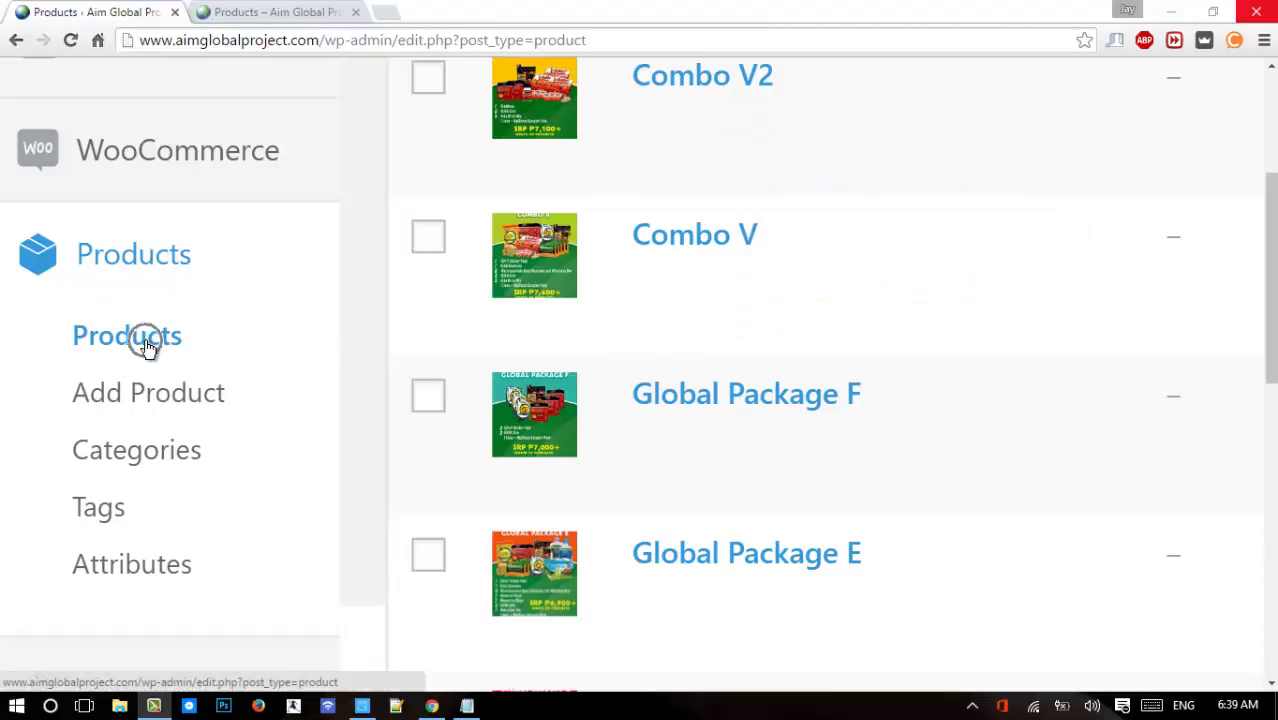
{"action": "left_click", "coordinate": [147, 347]}
{"action": "scroll", "coordinate": [585, 362], "scroll_direction": "down", "scroll_amount": 5}
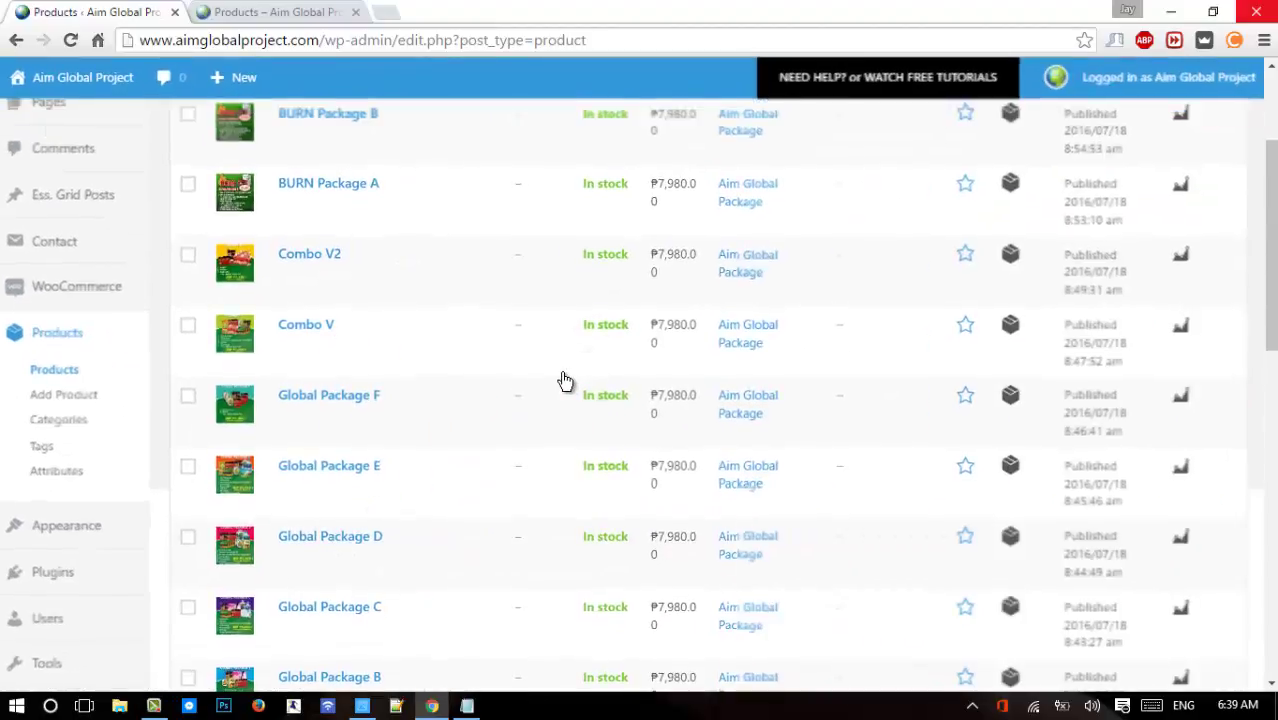
{"action": "scroll", "coordinate": [393, 352], "scroll_direction": "up", "scroll_amount": 3}
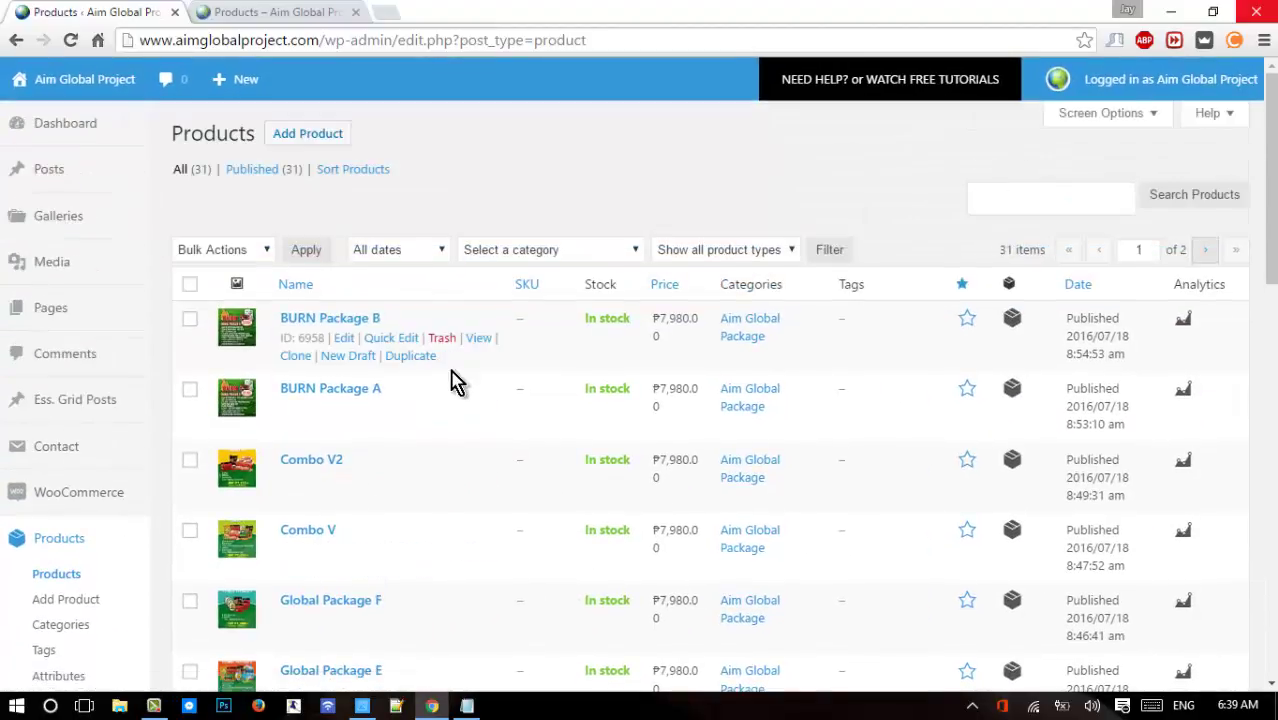
{"action": "left_click", "coordinate": [280, 144]}
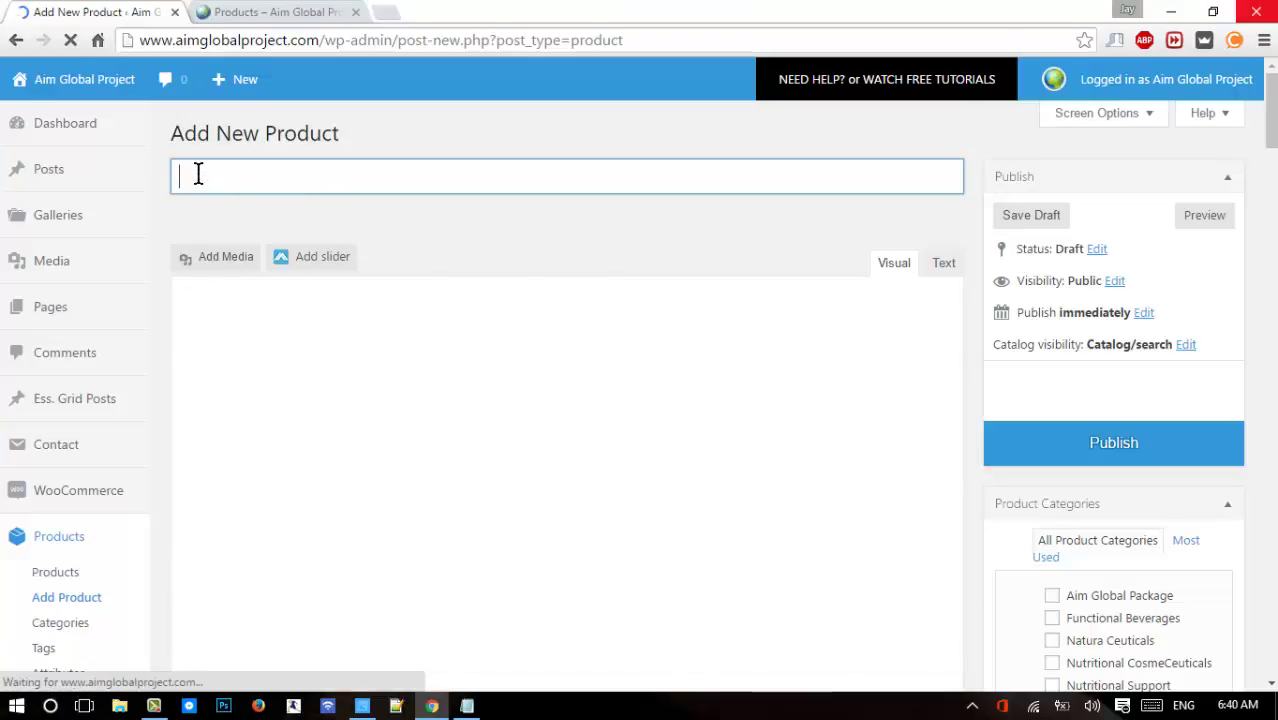
{"action": "type", "text": "Burn Slim"}
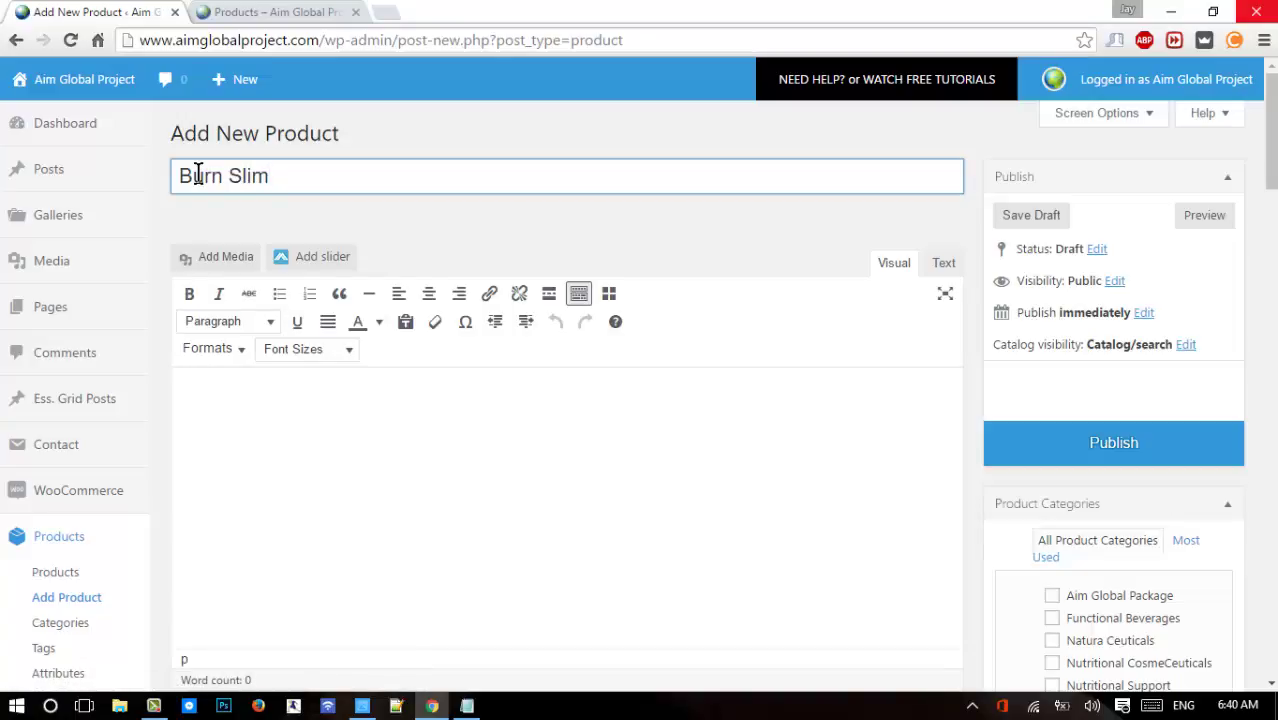
Copy the Burn Slim tablet text from the Notepad file into the product's main description.
{"action": "left_click", "coordinate": [410, 414]}
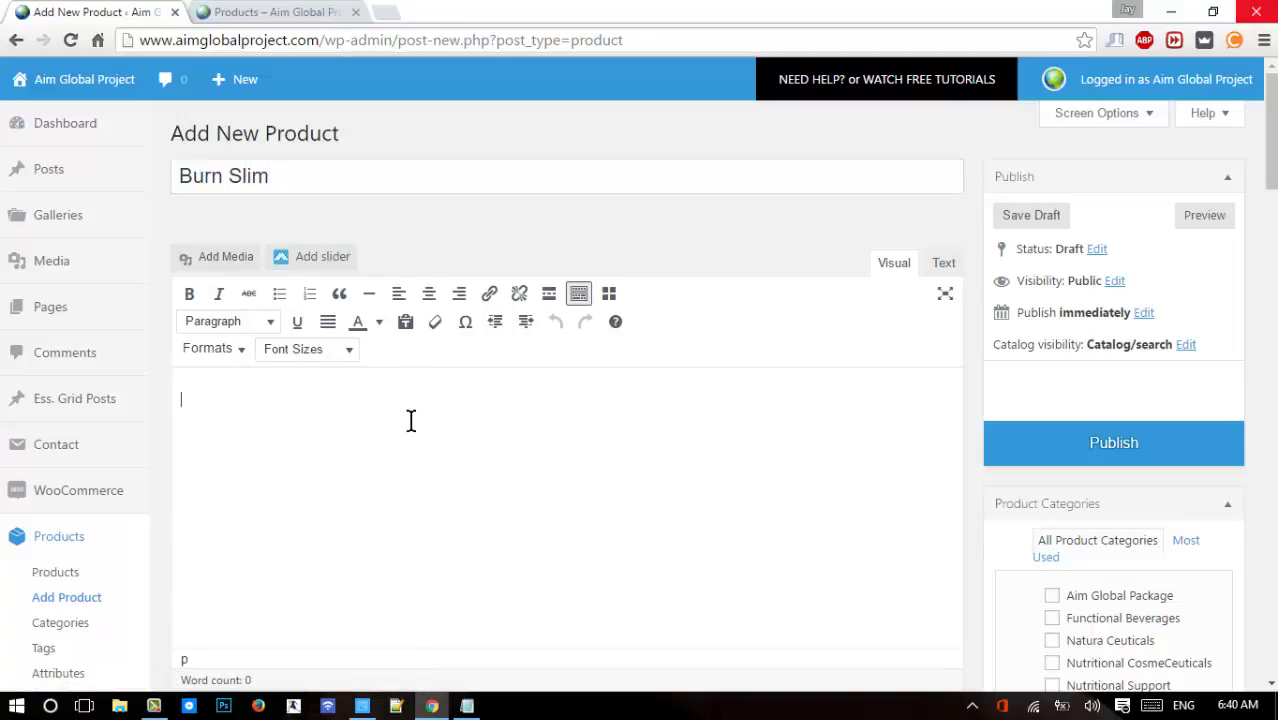
{"action": "left_click", "coordinate": [467, 706]}
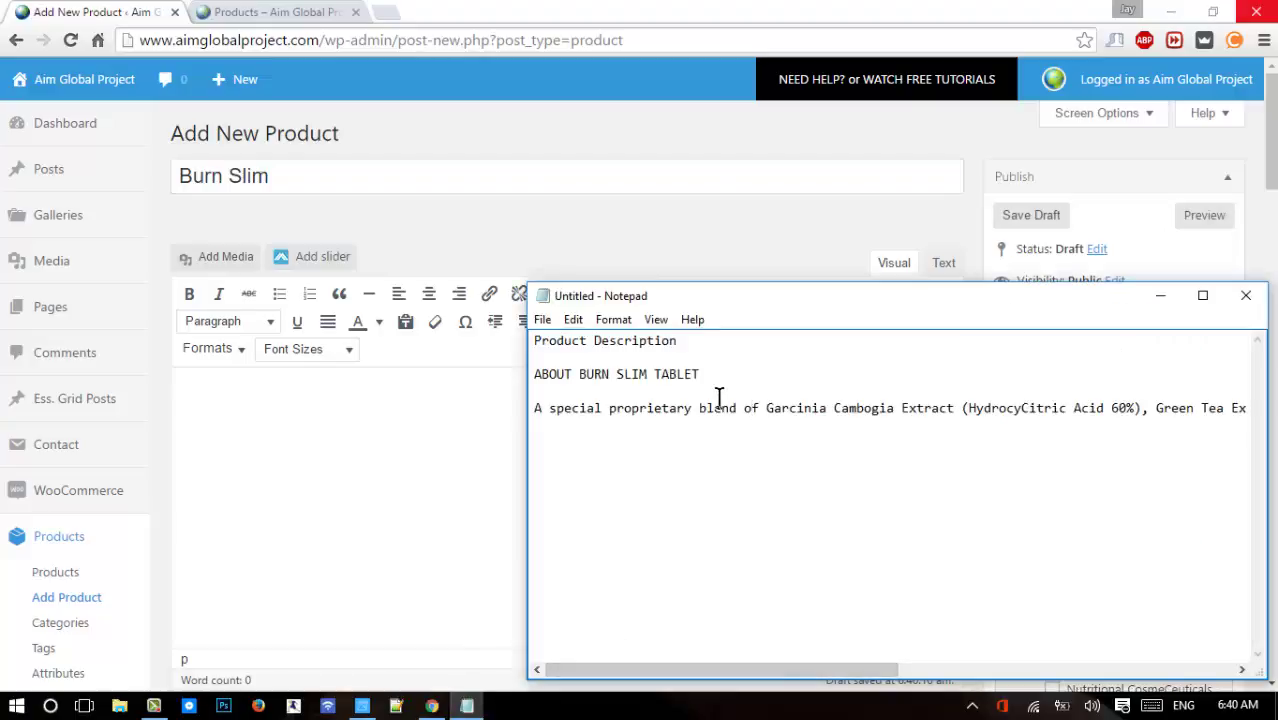
{"action": "triple_click", "coordinate": [718, 397]}
{"action": "left_click", "coordinate": [318, 430]}
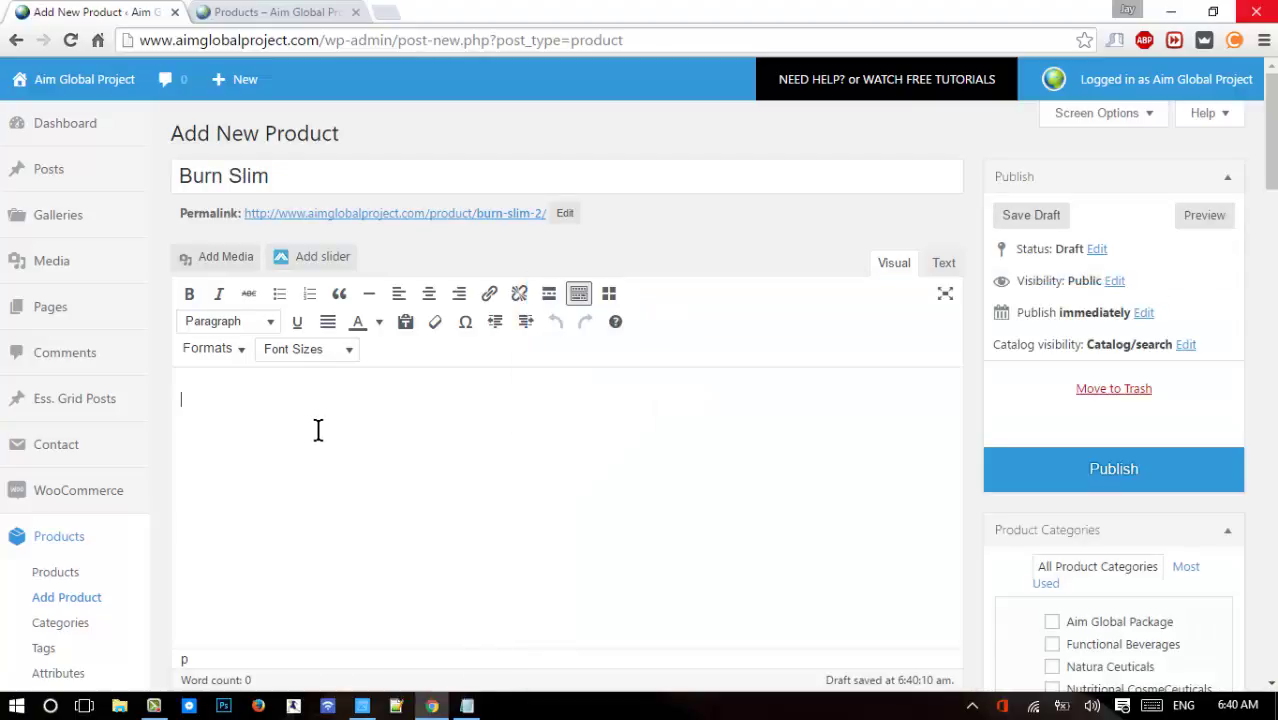
{"action": "type", "text": "Product Description ABOUT BURN SLIM TABLET A special proprietary blend of Garcinia Cambogia Extract (HydrocyCitric Acid 60%), Green Tea Extract (Catechin 50%), Conjugated Linoleic Acid, L-Carnitine and White Kidney Bean Extract."}
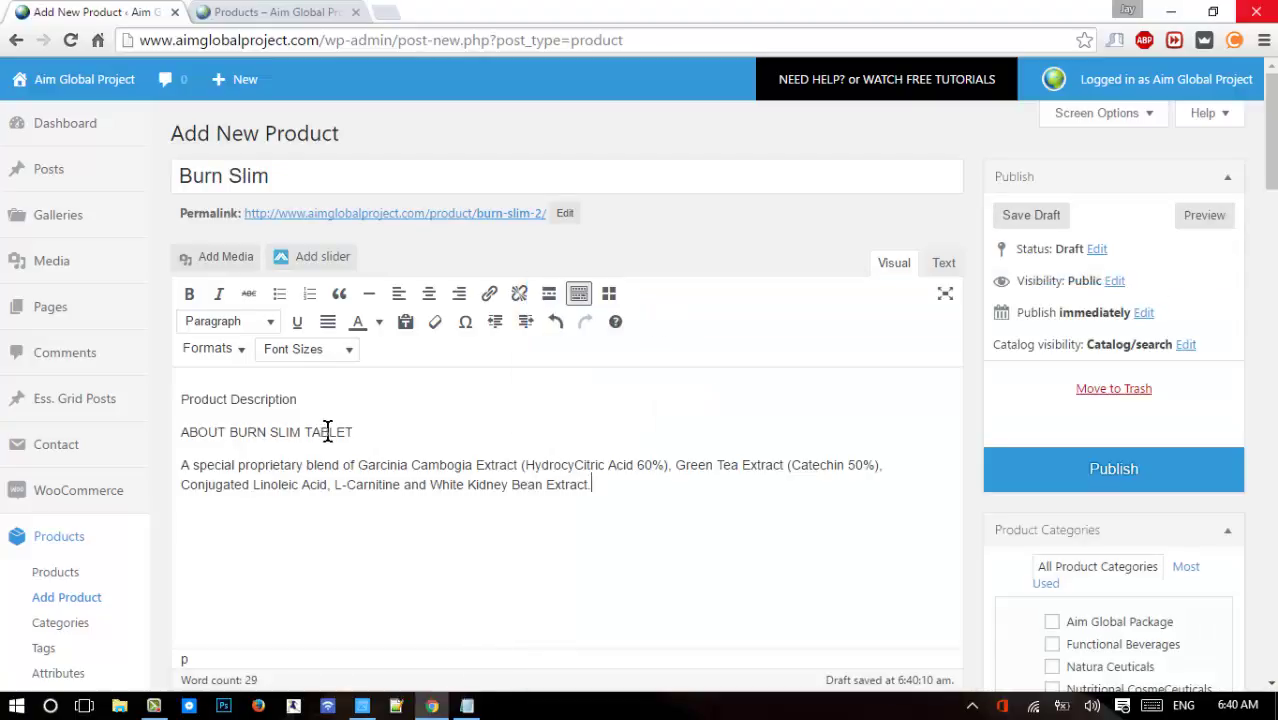
Set the product's regular price to 1100 in the product data.
{"action": "scroll", "coordinate": [328, 431], "scroll_direction": "down", "scroll_amount": 10}
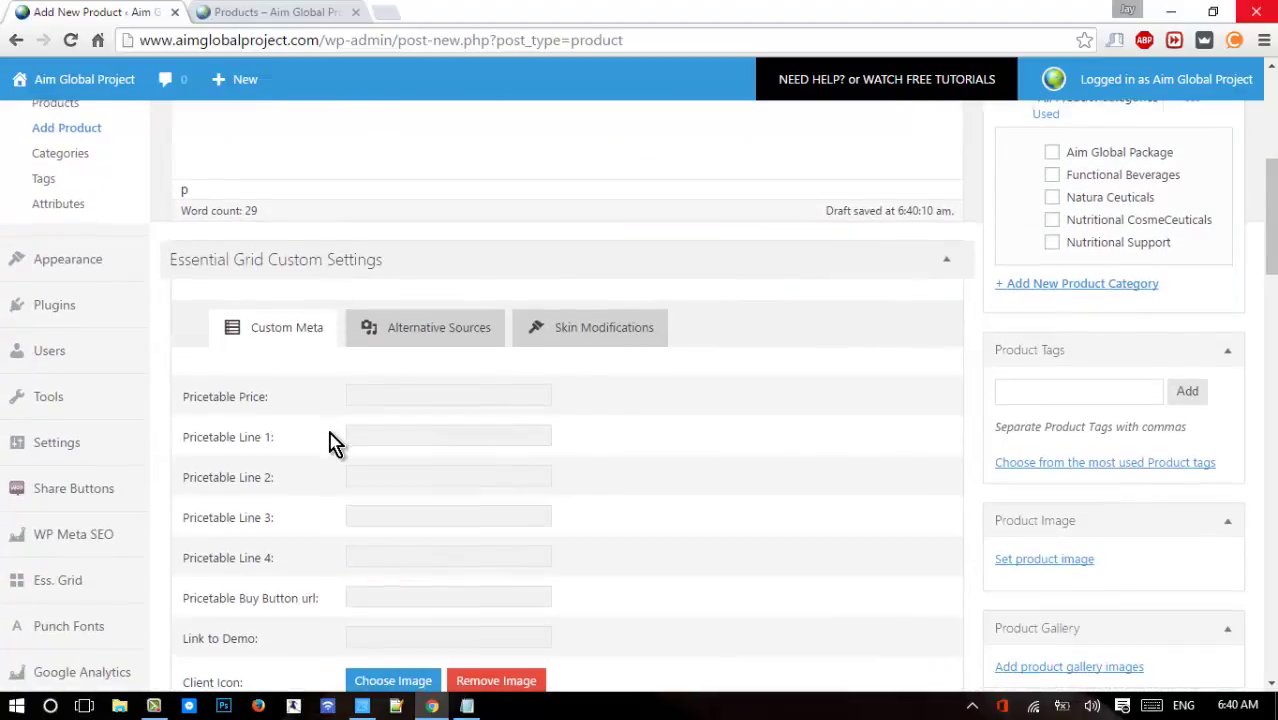
{"action": "scroll", "coordinate": [345, 420], "scroll_direction": "down", "scroll_amount": 5}
{"action": "scroll", "coordinate": [360, 380], "scroll_direction": "up", "scroll_amount": 2}
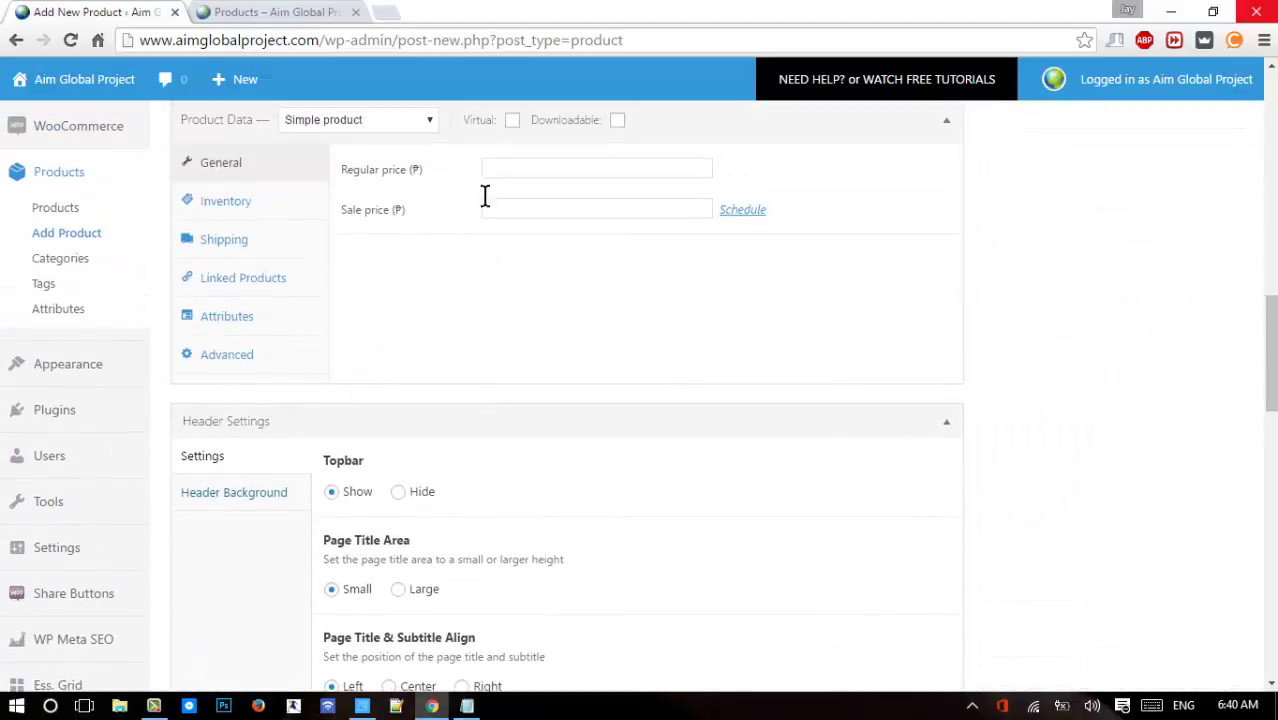
{"action": "left_click", "coordinate": [516, 167]}
{"action": "type", "text": "1"}
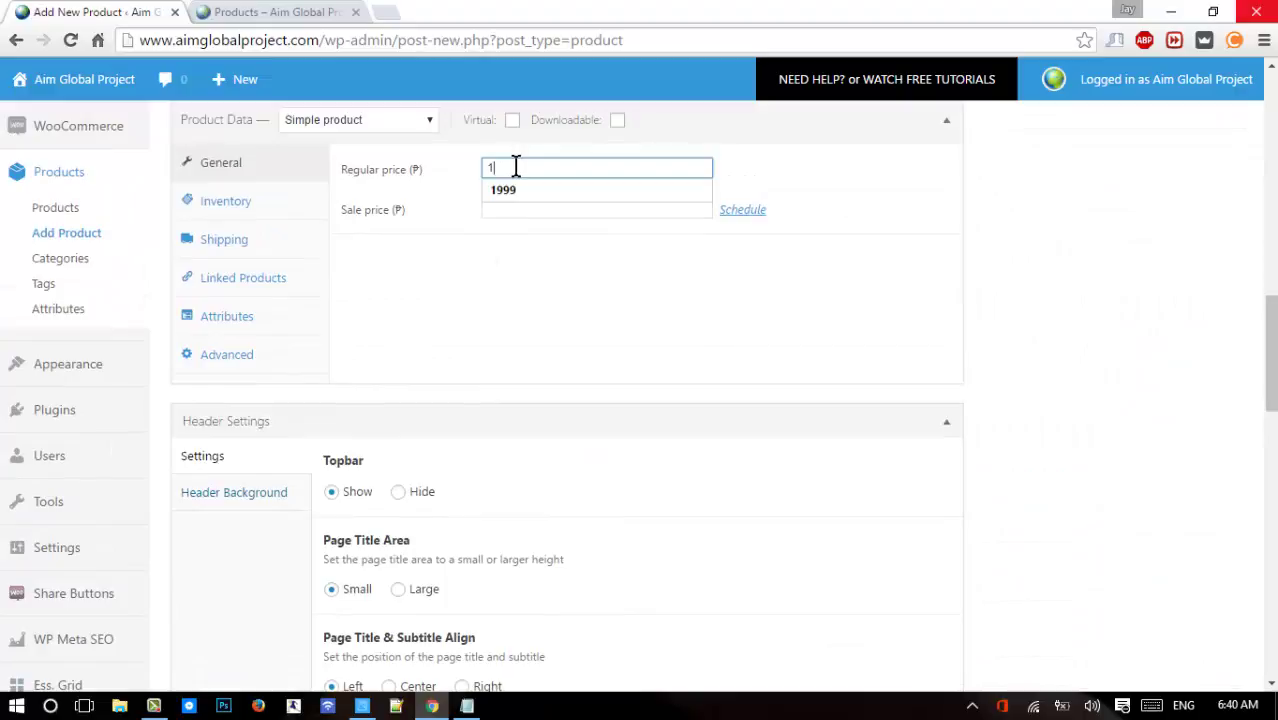
{"action": "type", "text": ","}
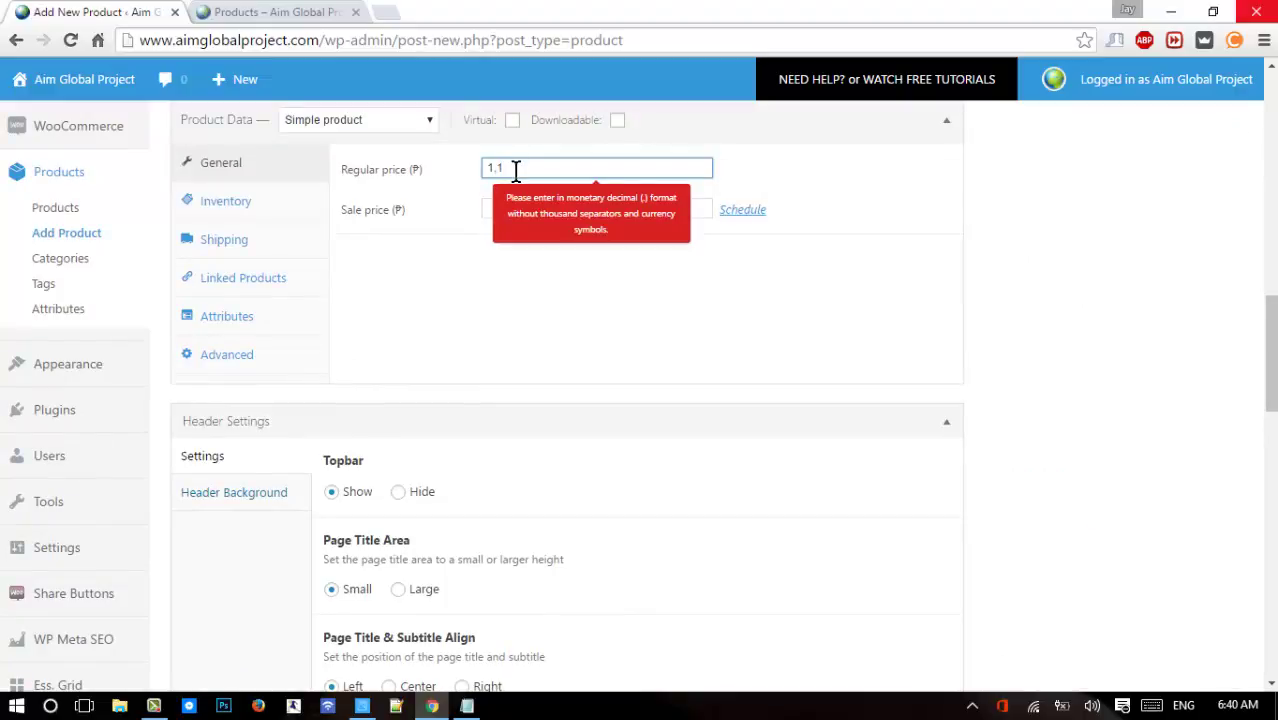
{"action": "type", "text": "100"}
{"action": "left_click", "coordinate": [500, 325]}
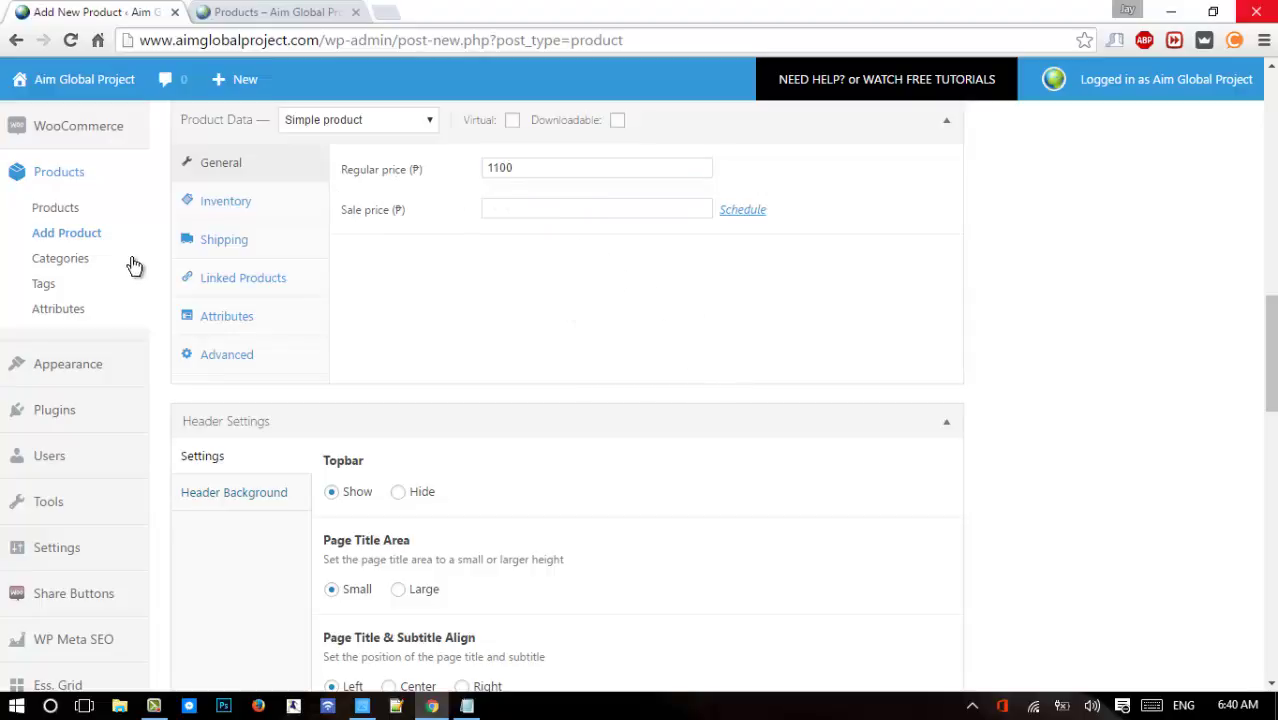
Fill in the social sharing metadata with the Facebook title "Burn Slim" and the Garcinia Cambogia blend paragraph as Facebook description.
{"action": "scroll", "coordinate": [625, 405], "scroll_direction": "down", "scroll_amount": 4}
{"action": "scroll", "coordinate": [625, 405], "scroll_direction": "down", "scroll_amount": 5}
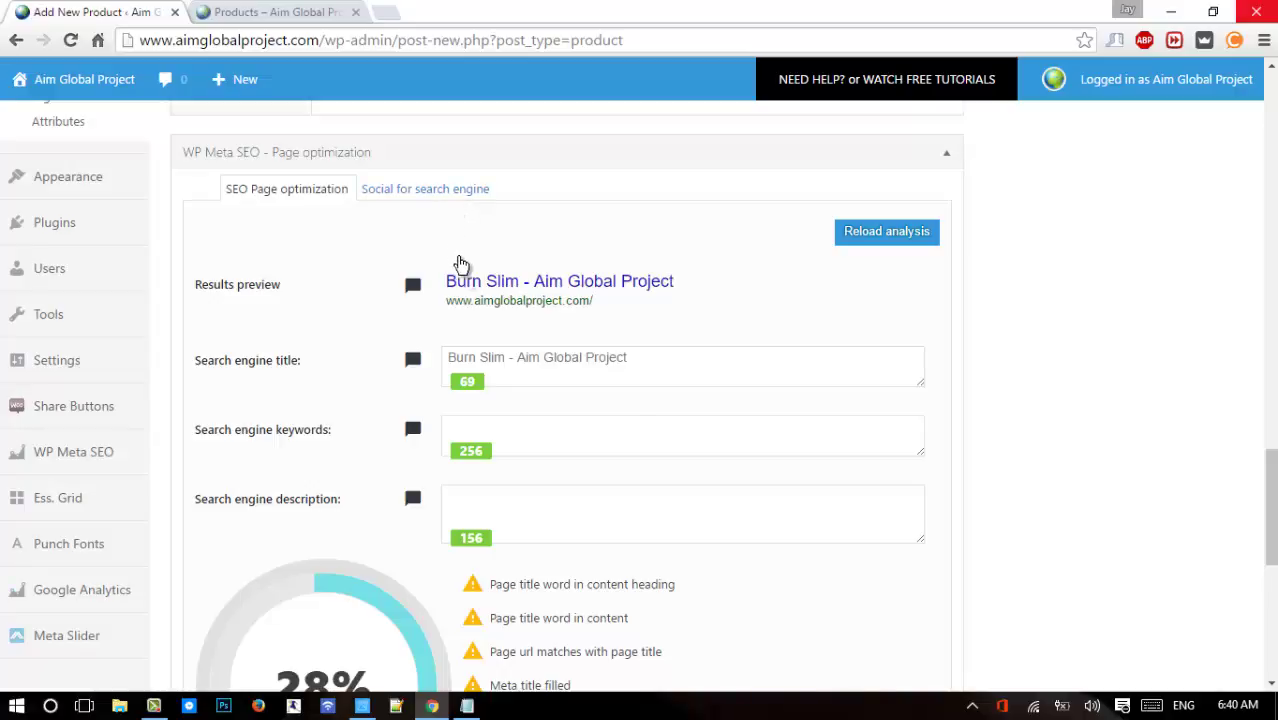
{"action": "left_click", "coordinate": [379, 243]}
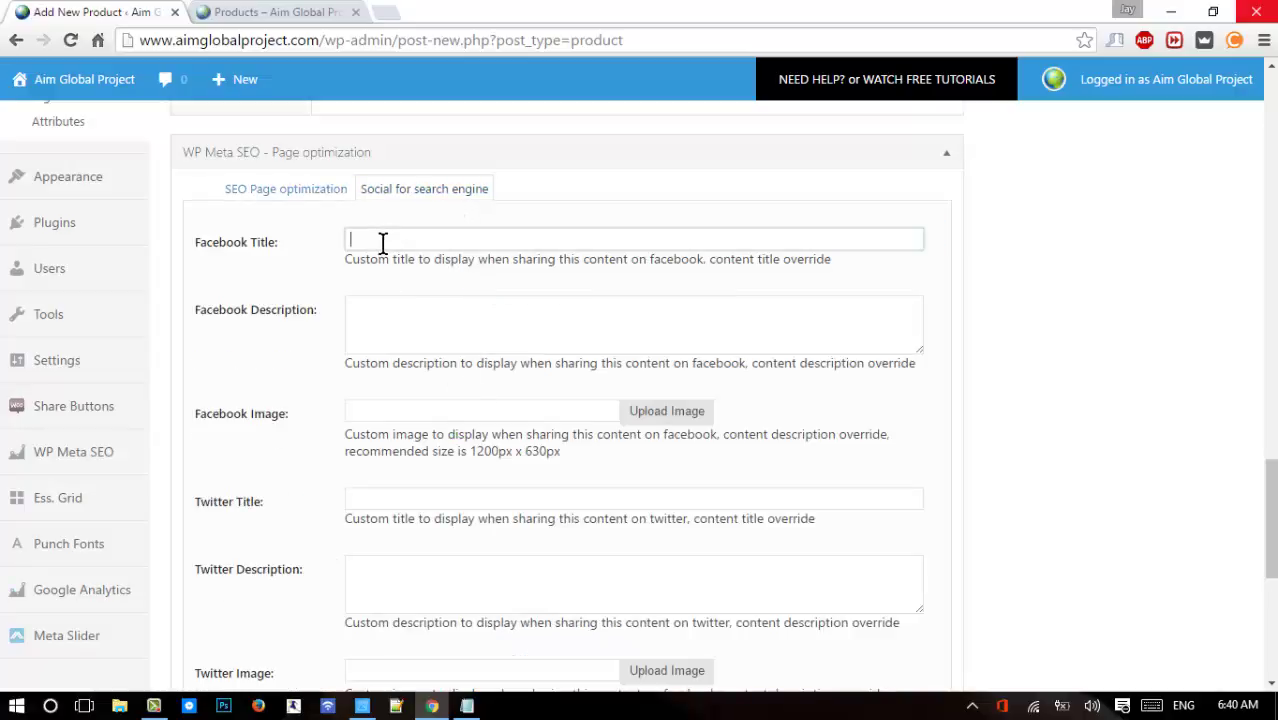
{"action": "left_click", "coordinate": [417, 316]}
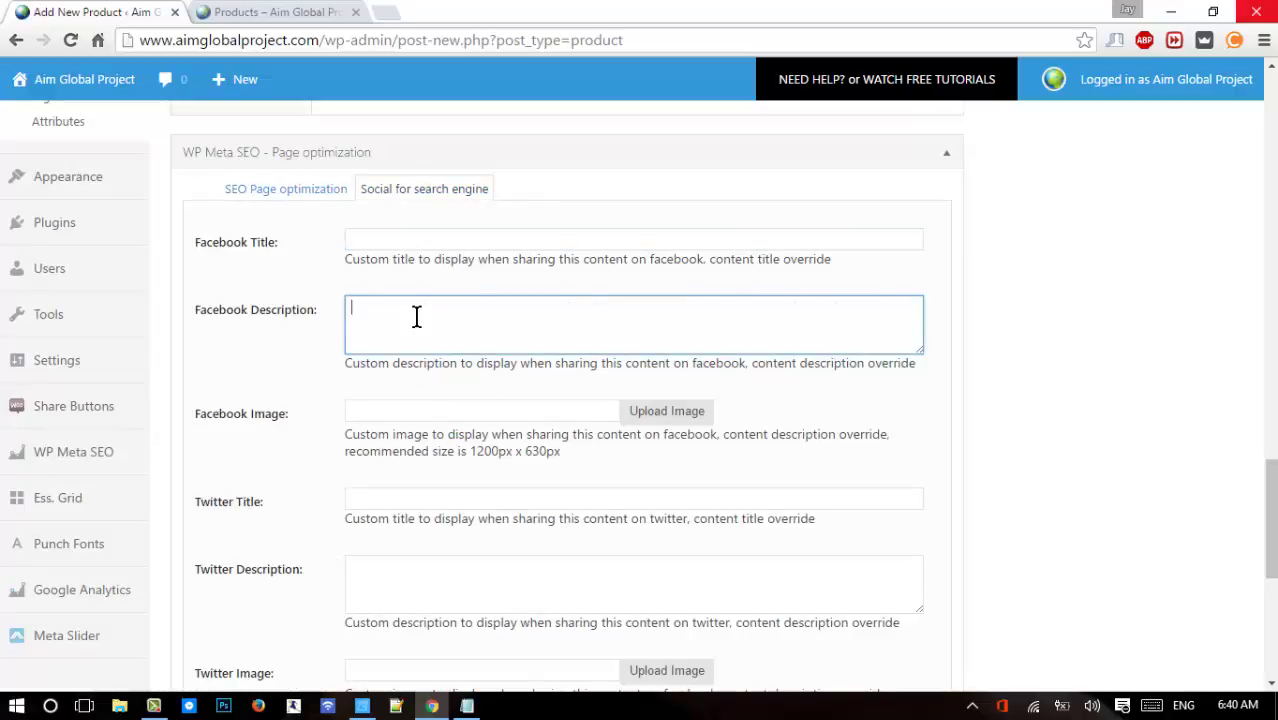
{"action": "type", "text": "A special proprietary blend of Garcinia Cambogia Extract (HydroxyCitric Acid 60%), Green Tea Extract (Catechin 50%), Conjugated Linoleic Acid, L-Carnitine and White Kidney Bean Extract."}
{"action": "left_click", "coordinate": [406, 237]}
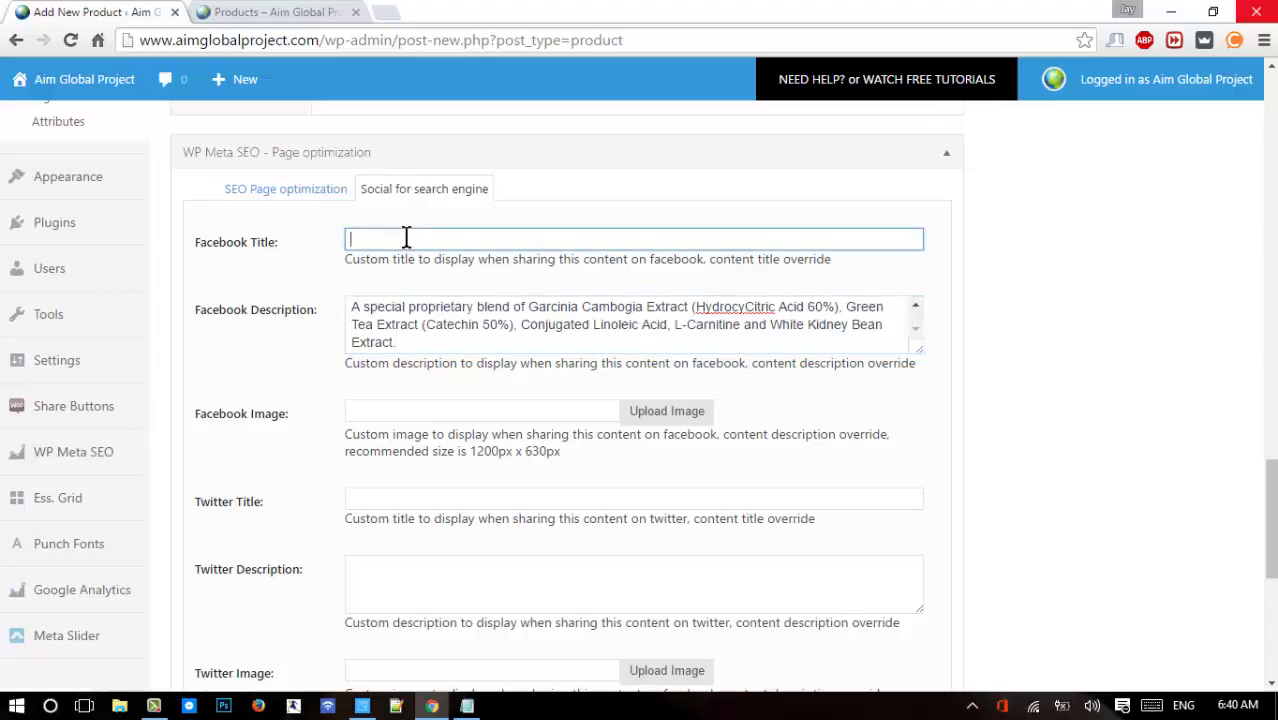
{"action": "type", "text": "Burn "}
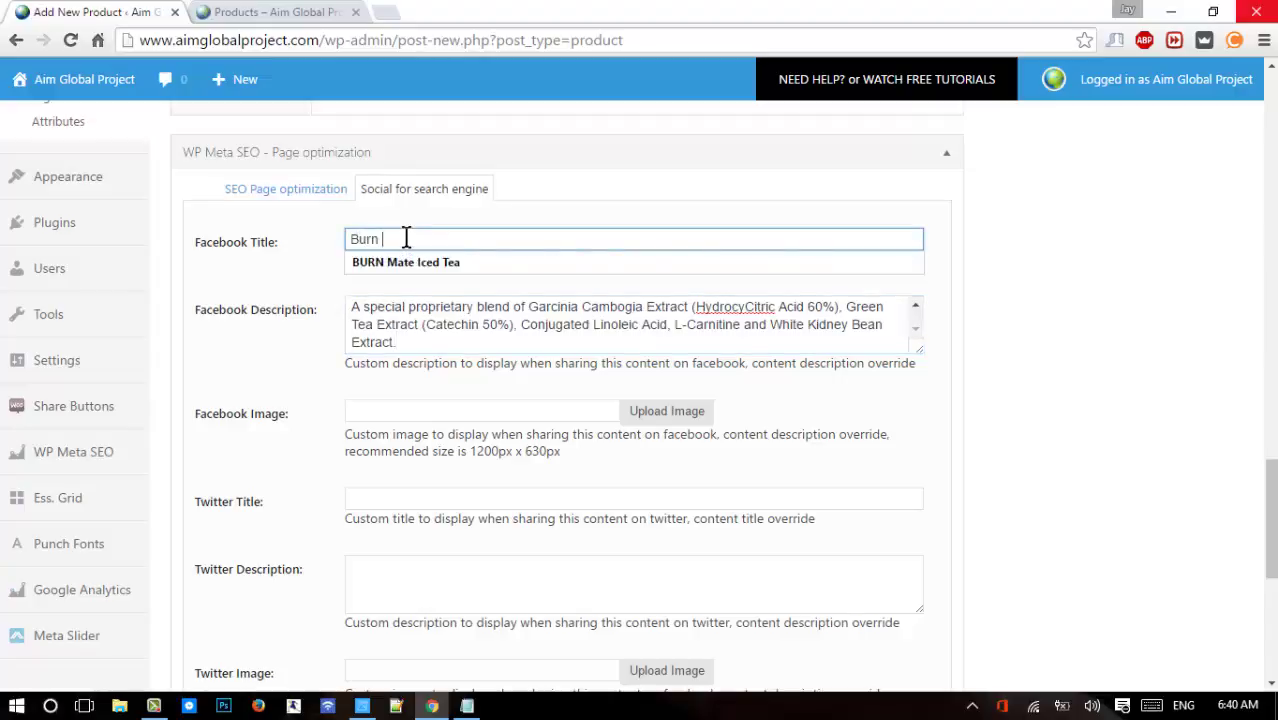
{"action": "type", "text": "Slim"}
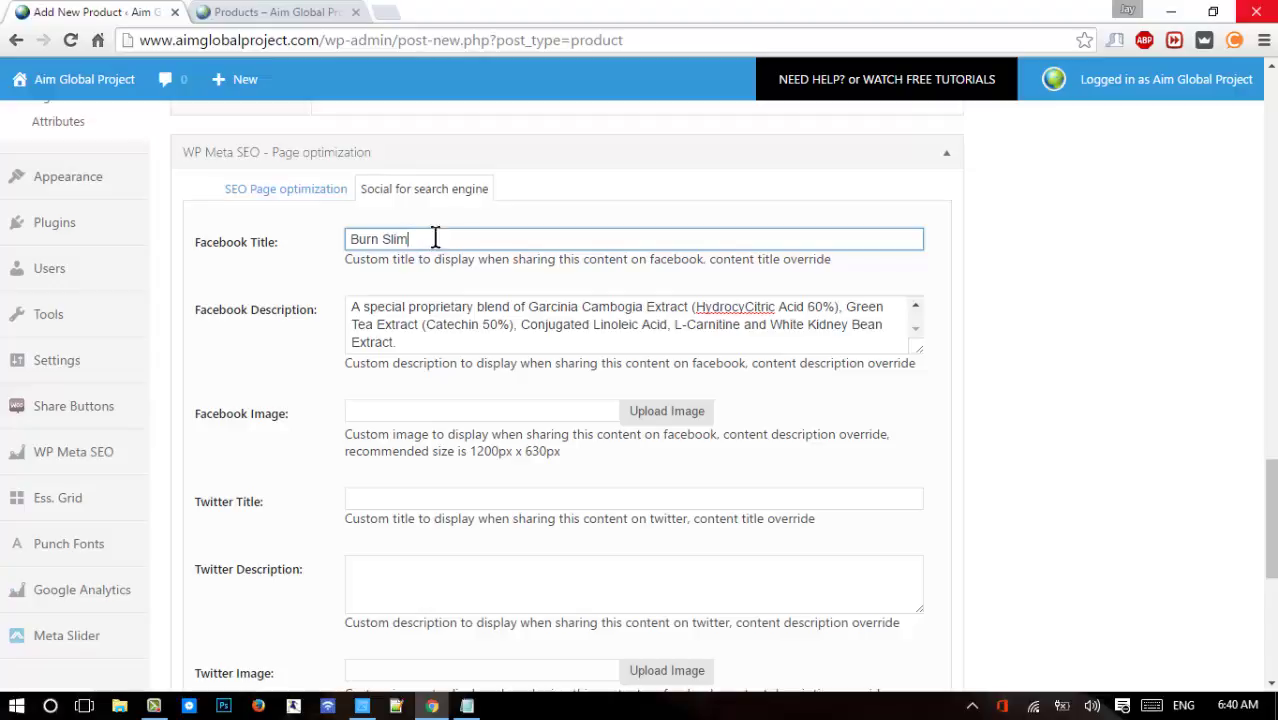
Check the category on the existing BURN Slim product page and add the new product to the Functional Beverages category.
{"action": "scroll", "coordinate": [1264, 590], "scroll_direction": "down", "scroll_amount": 10}
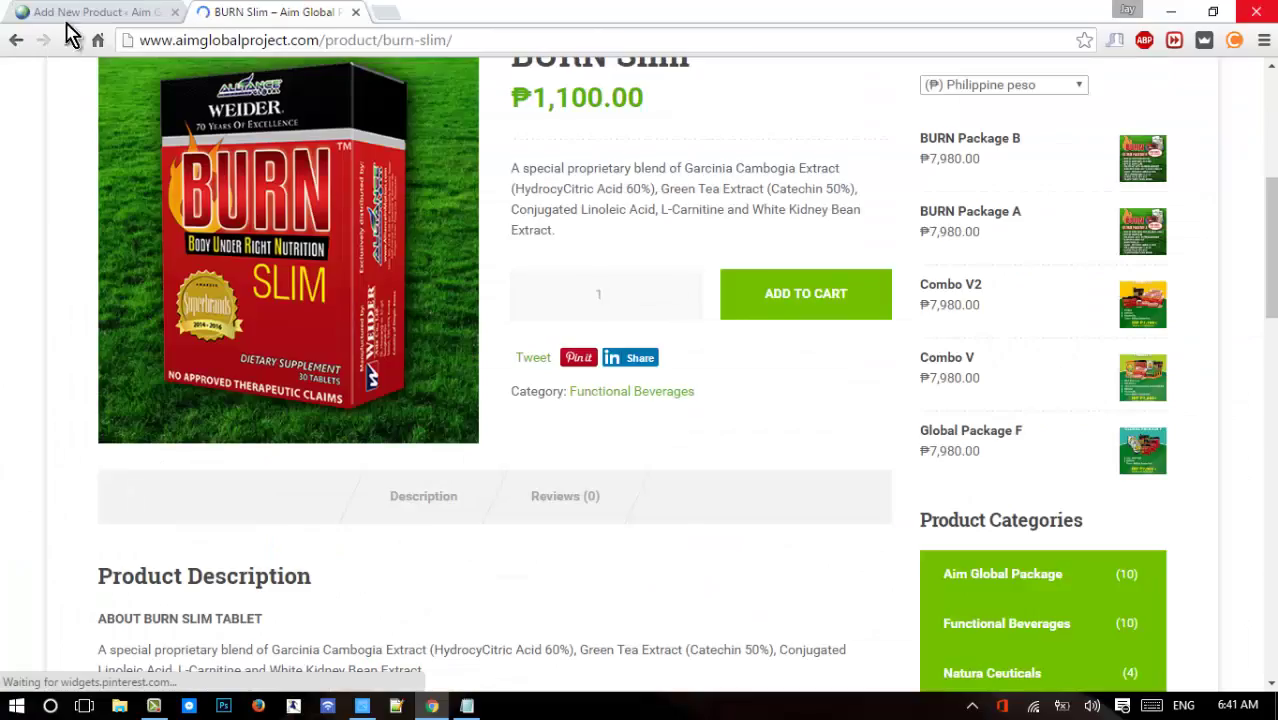
{"action": "left_click", "coordinate": [78, 12]}
{"action": "scroll", "coordinate": [415, 320], "scroll_direction": "up", "scroll_amount": 3}
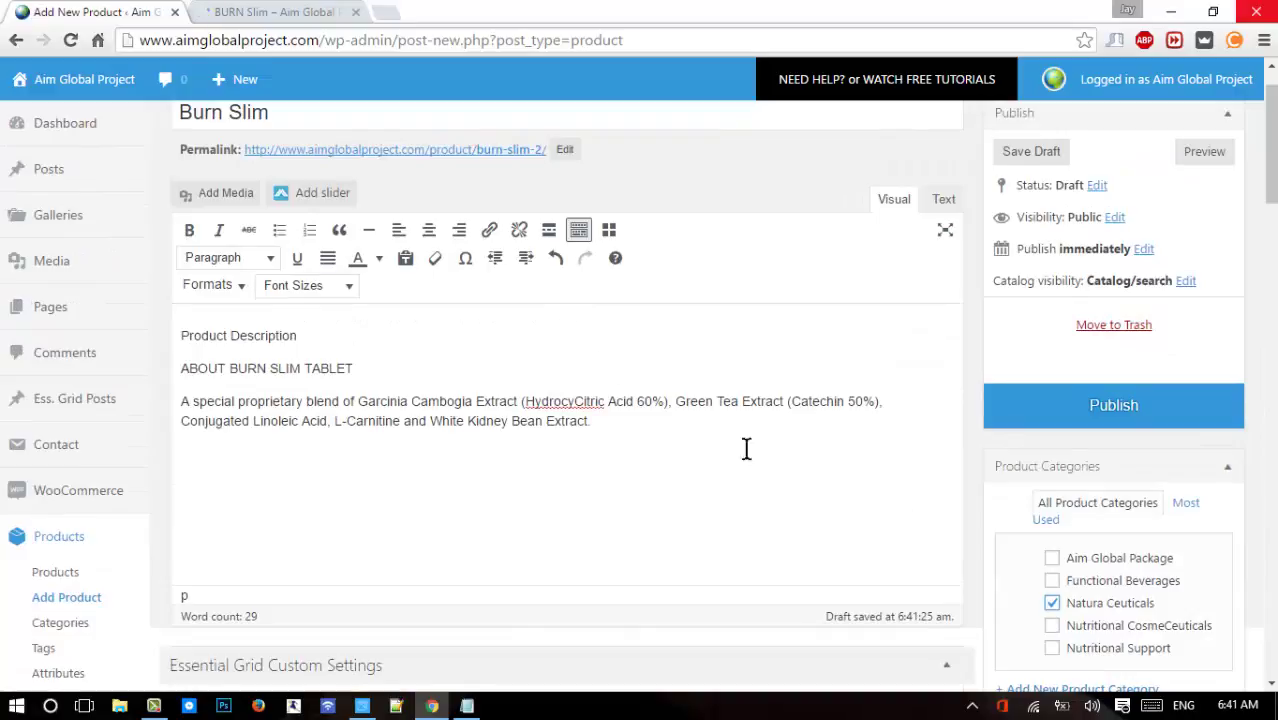
{"action": "left_click", "coordinate": [1053, 602]}
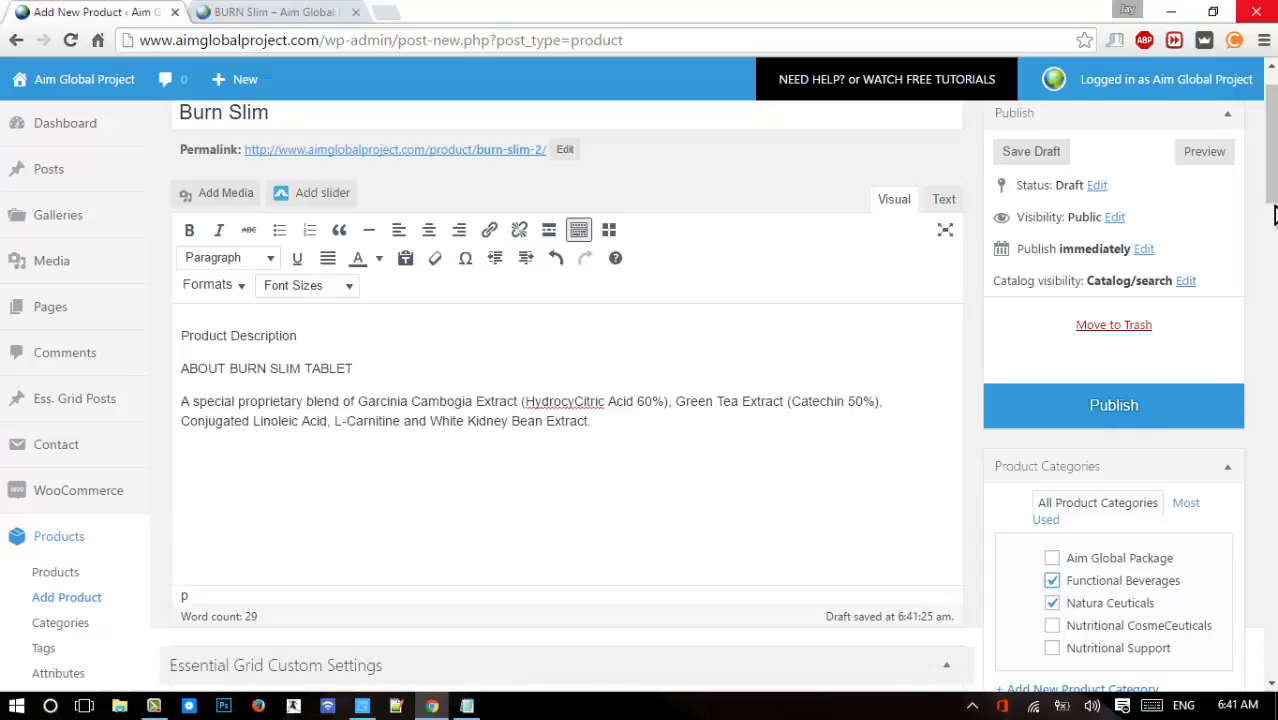
Publish the Burn Slim product and view its live shop page in a new browser tab.
{"action": "left_click_drag", "start_coordinate": [1274, 215], "coordinate": [1274, 183]}
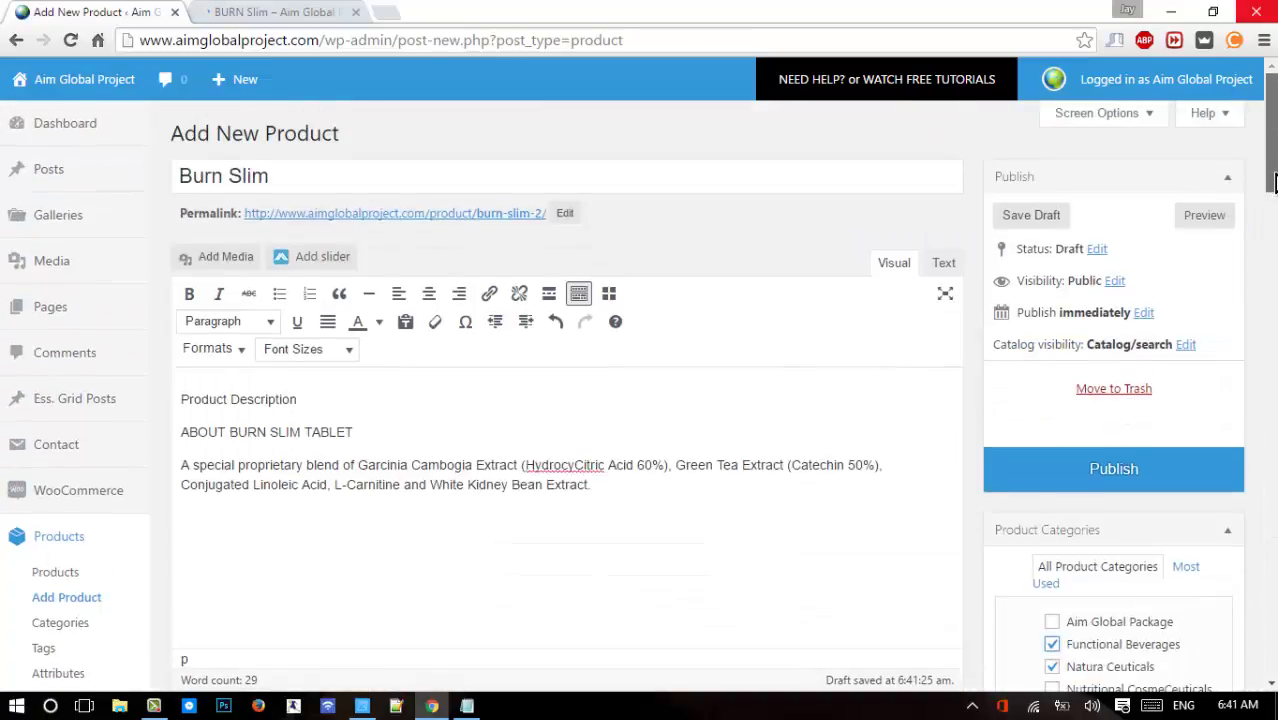
{"action": "left_click", "coordinate": [1138, 487]}
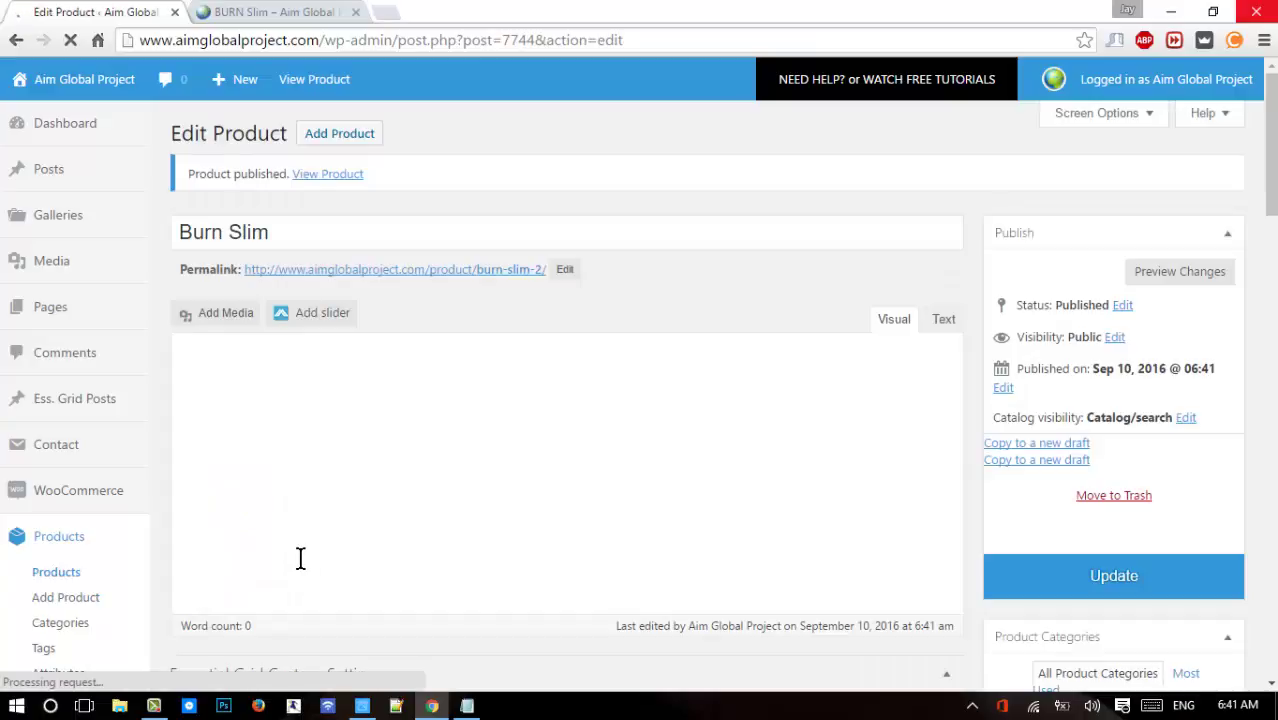
{"action": "right_click", "coordinate": [337, 184]}
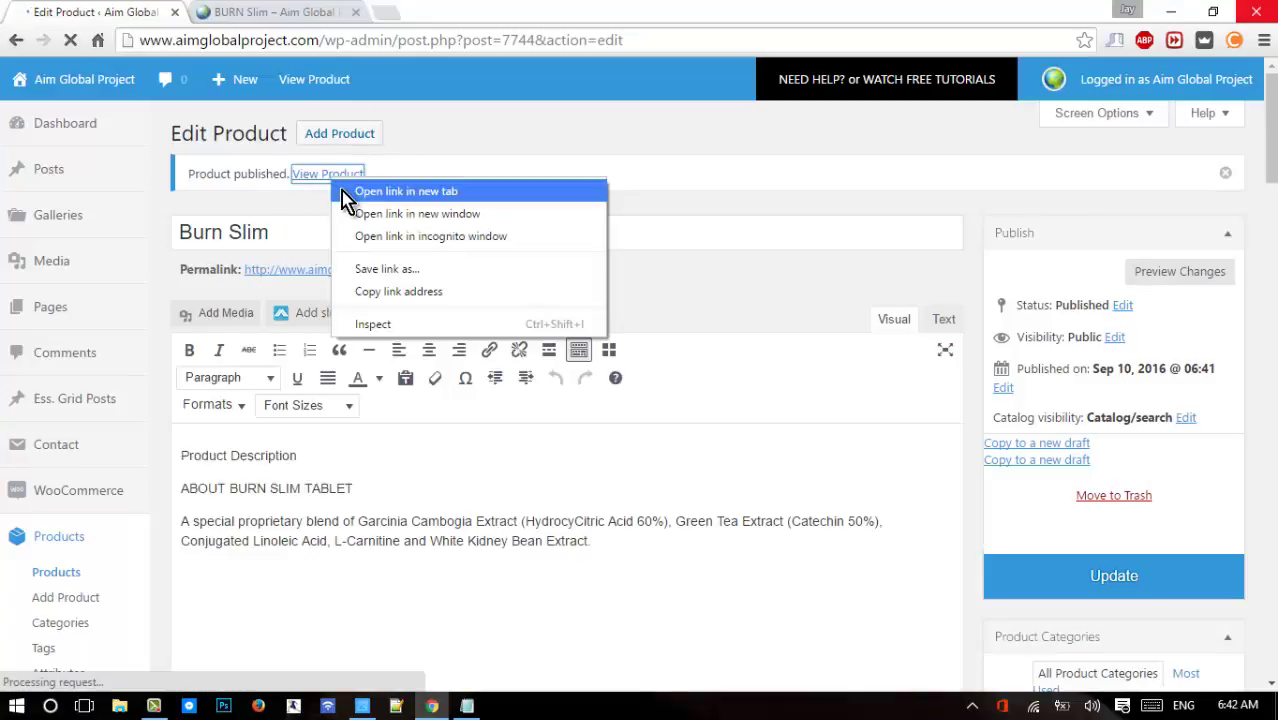
{"action": "left_click", "coordinate": [343, 190]}
{"action": "right_click", "coordinate": [341, 186]}
{"action": "left_click", "coordinate": [255, 10]}
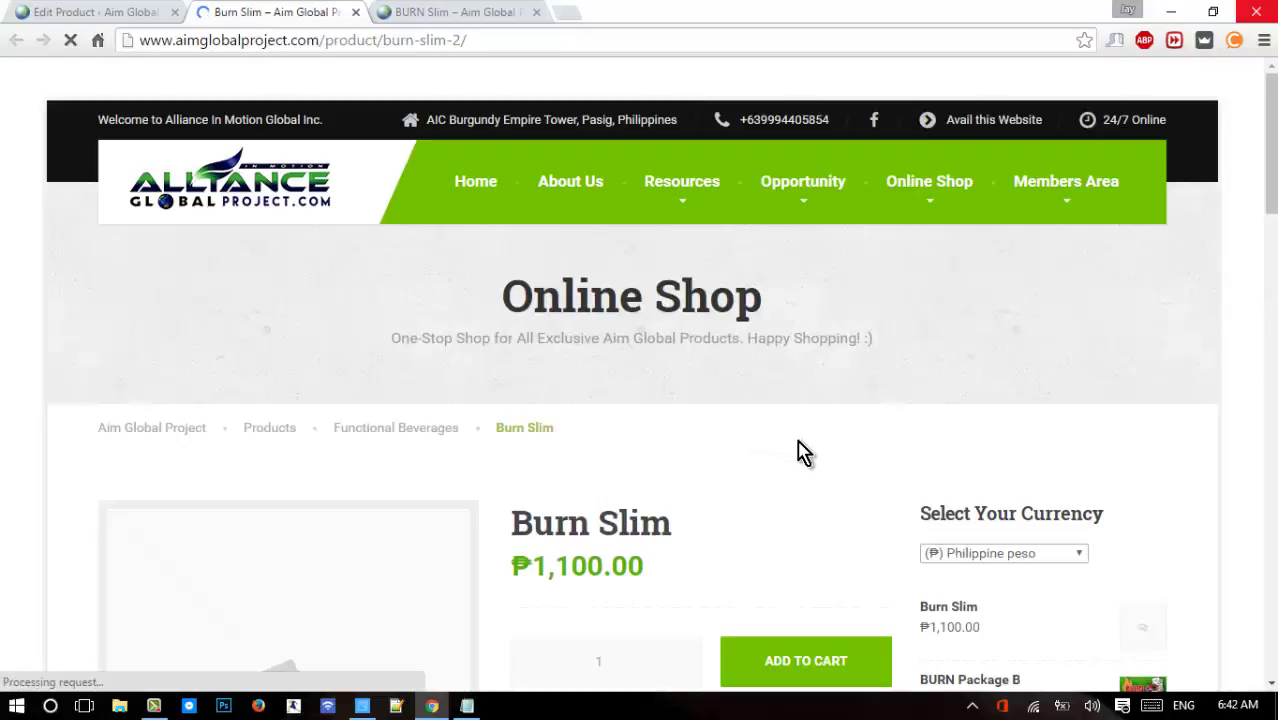
{"action": "scroll", "coordinate": [808, 453], "scroll_direction": "down", "scroll_amount": 3}
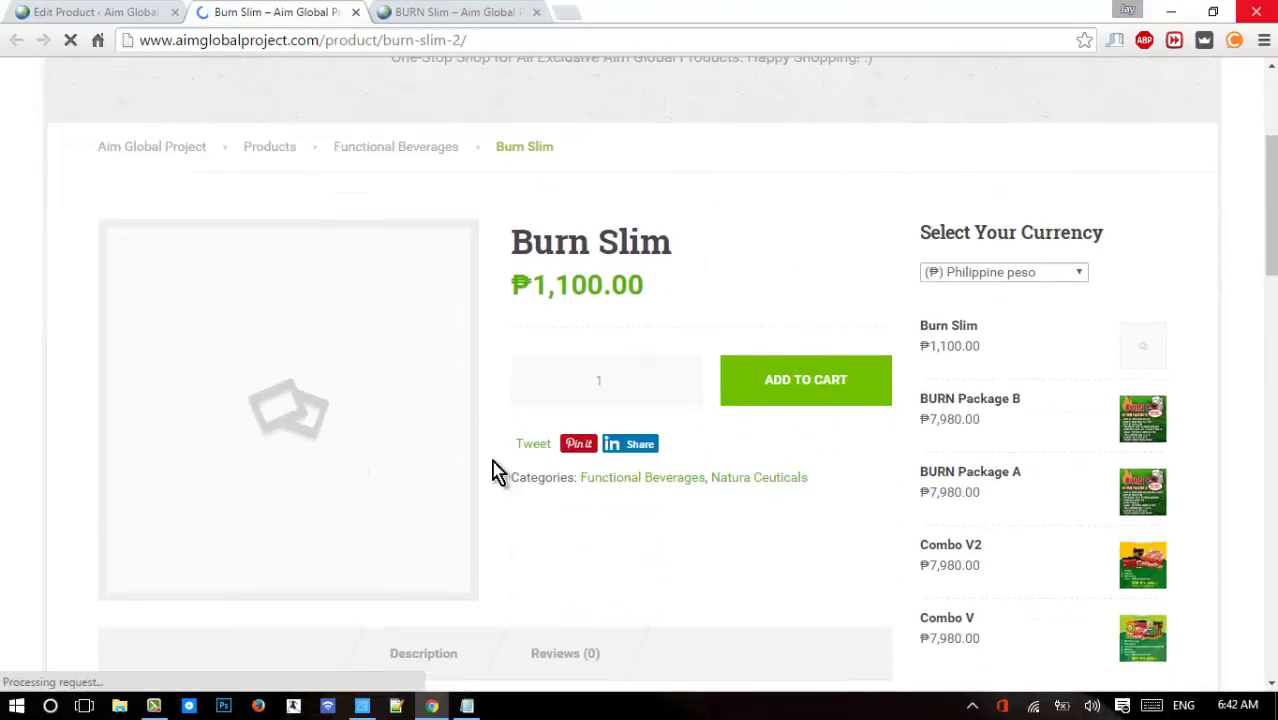
Return to editing the product and set BURN-Slim.png from the media library as its product image.
{"action": "left_click", "coordinate": [62, 20]}
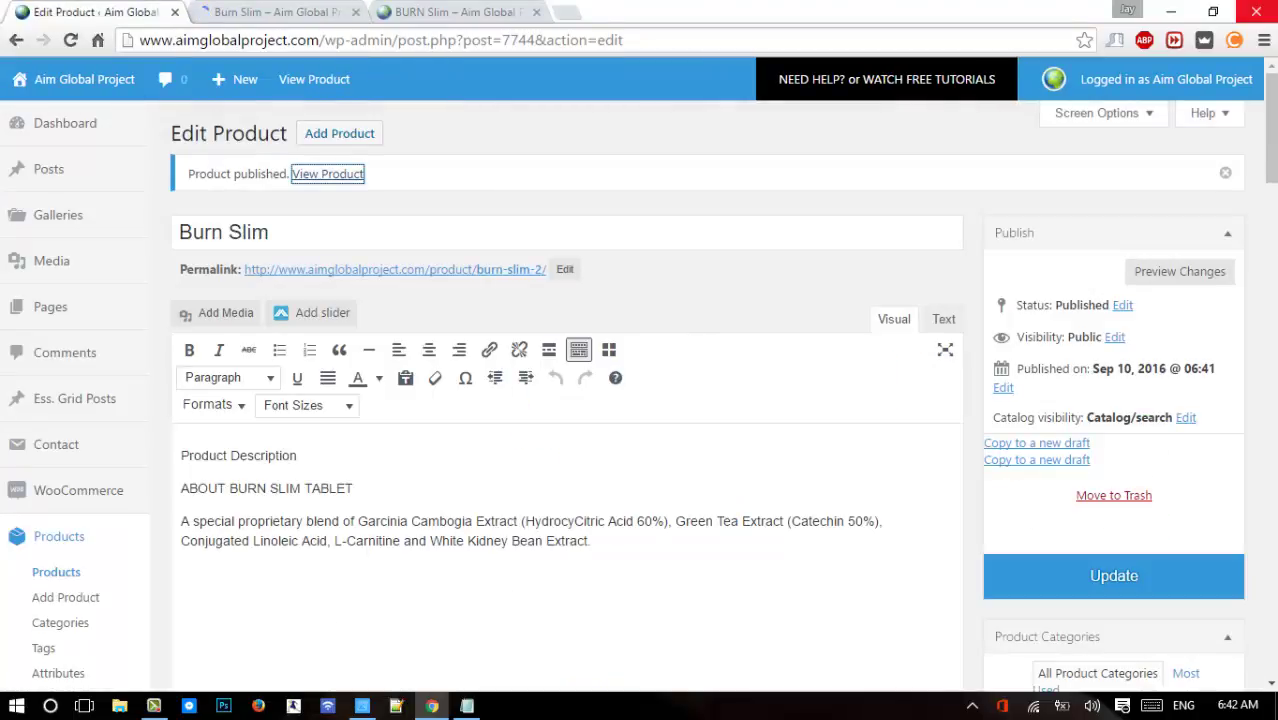
{"action": "left_click_drag", "start_coordinate": [1272, 134], "coordinate": [1268, 281]}
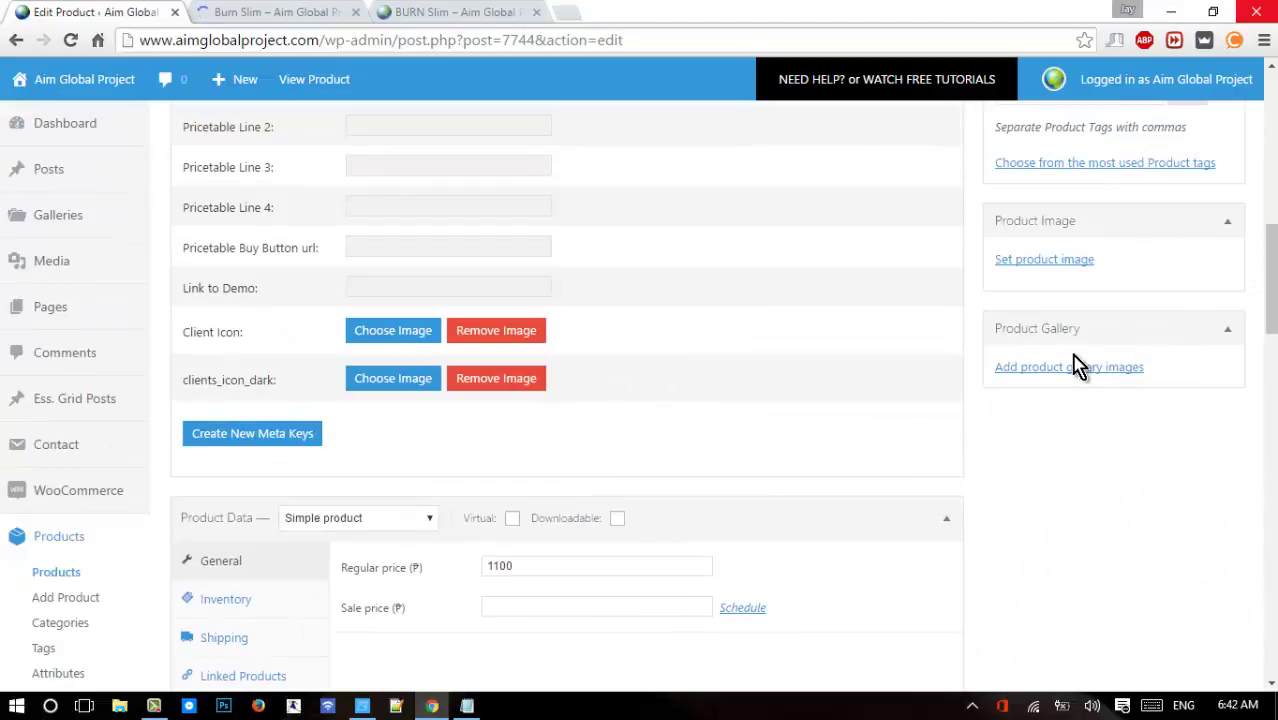
{"action": "left_click", "coordinate": [1060, 261]}
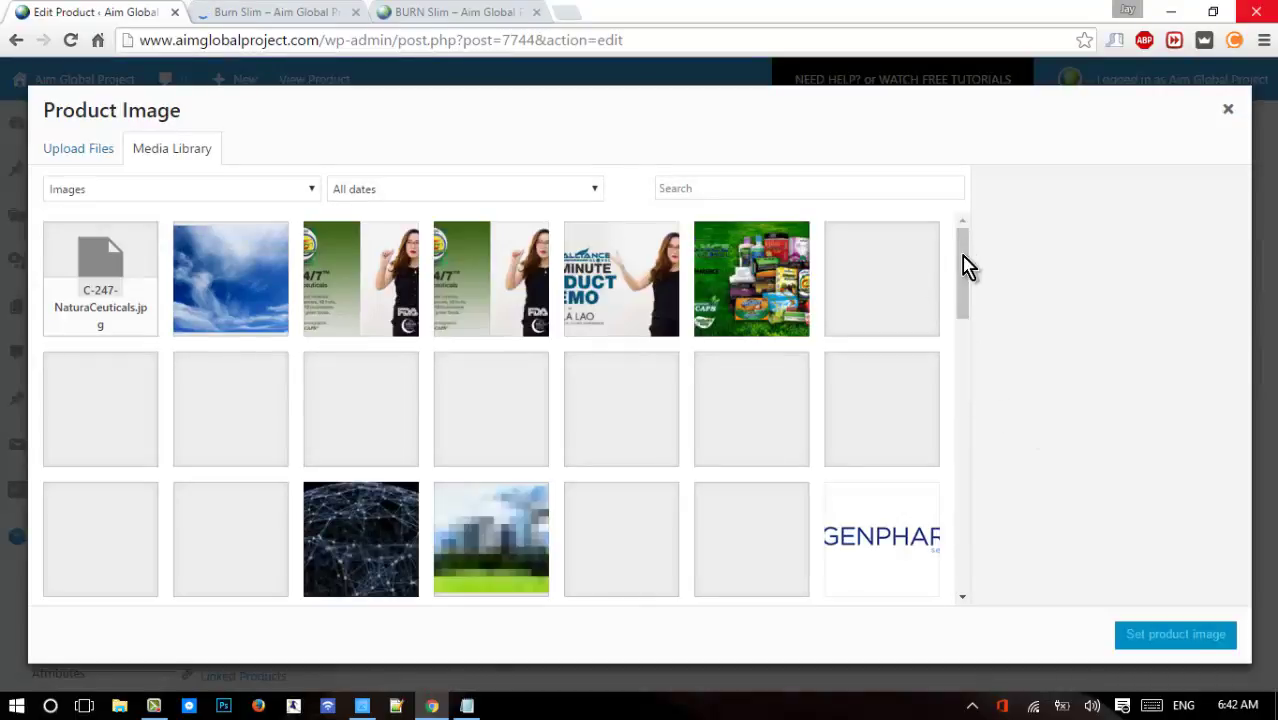
{"action": "left_click_drag", "start_coordinate": [964, 266], "coordinate": [969, 566]}
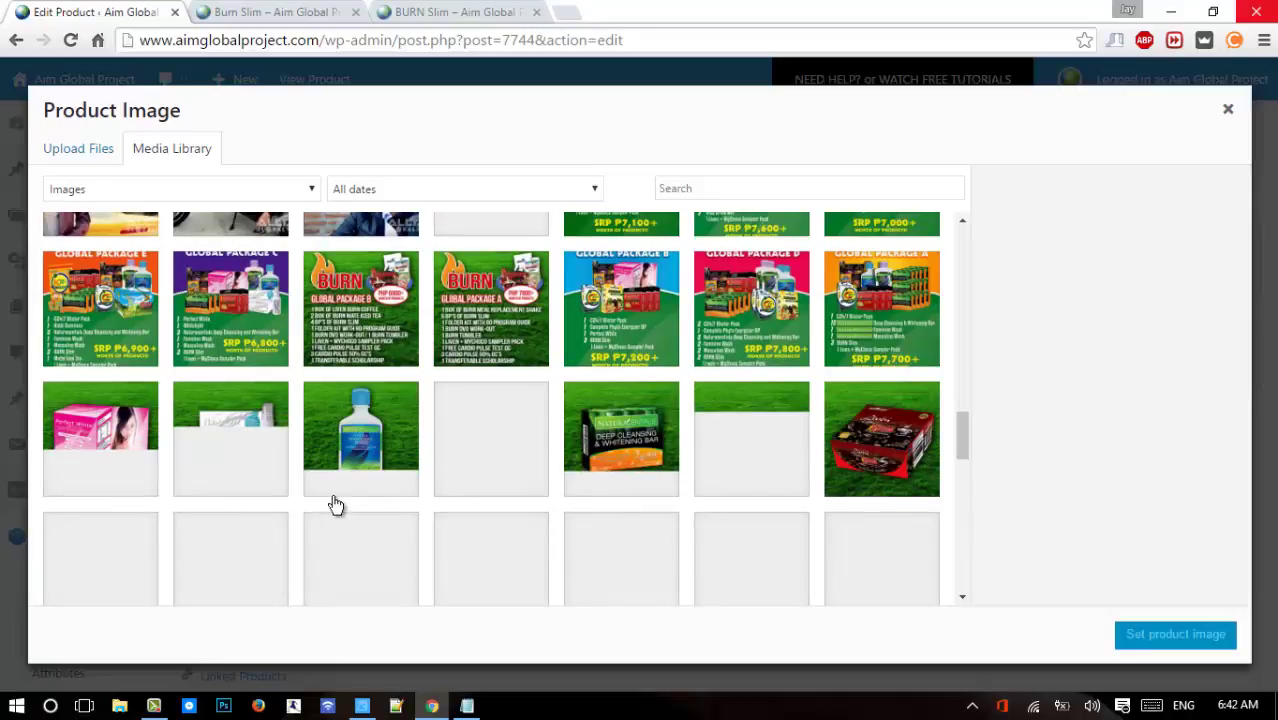
{"action": "left_click_drag", "start_coordinate": [961, 451], "coordinate": [962, 497]}
{"action": "left_click", "coordinate": [206, 334]}
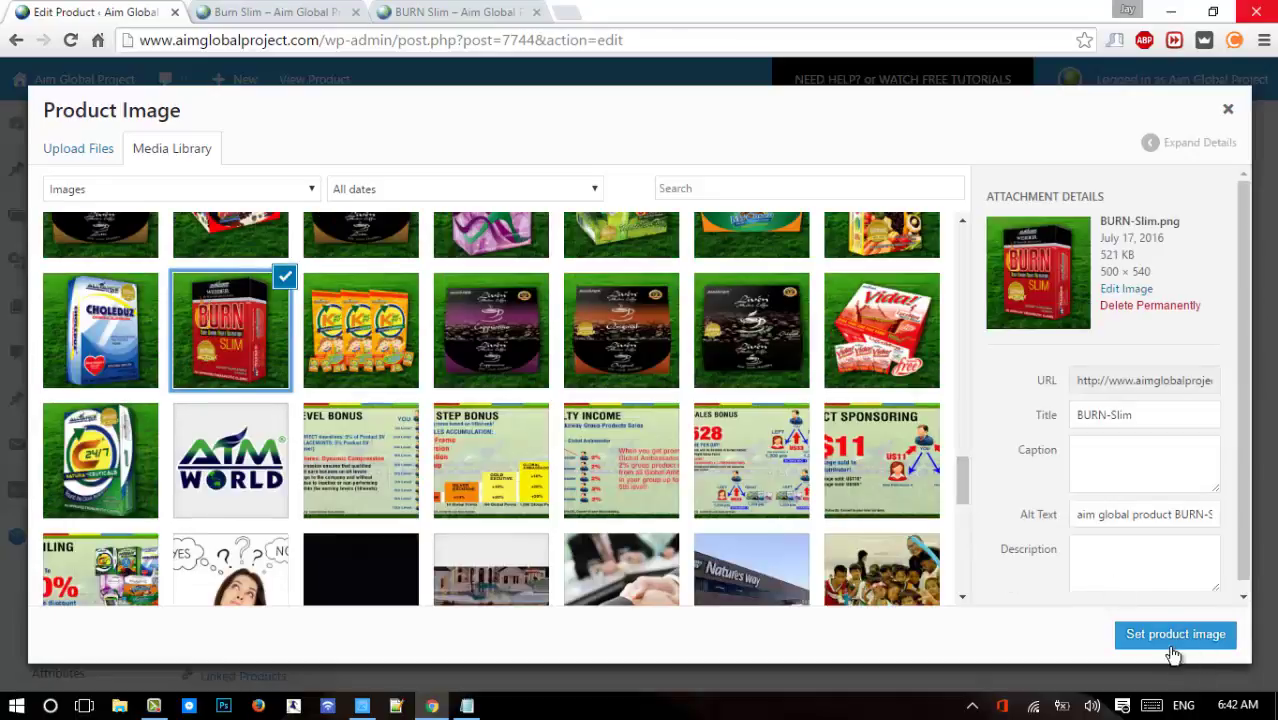
{"action": "left_click", "coordinate": [1172, 640]}
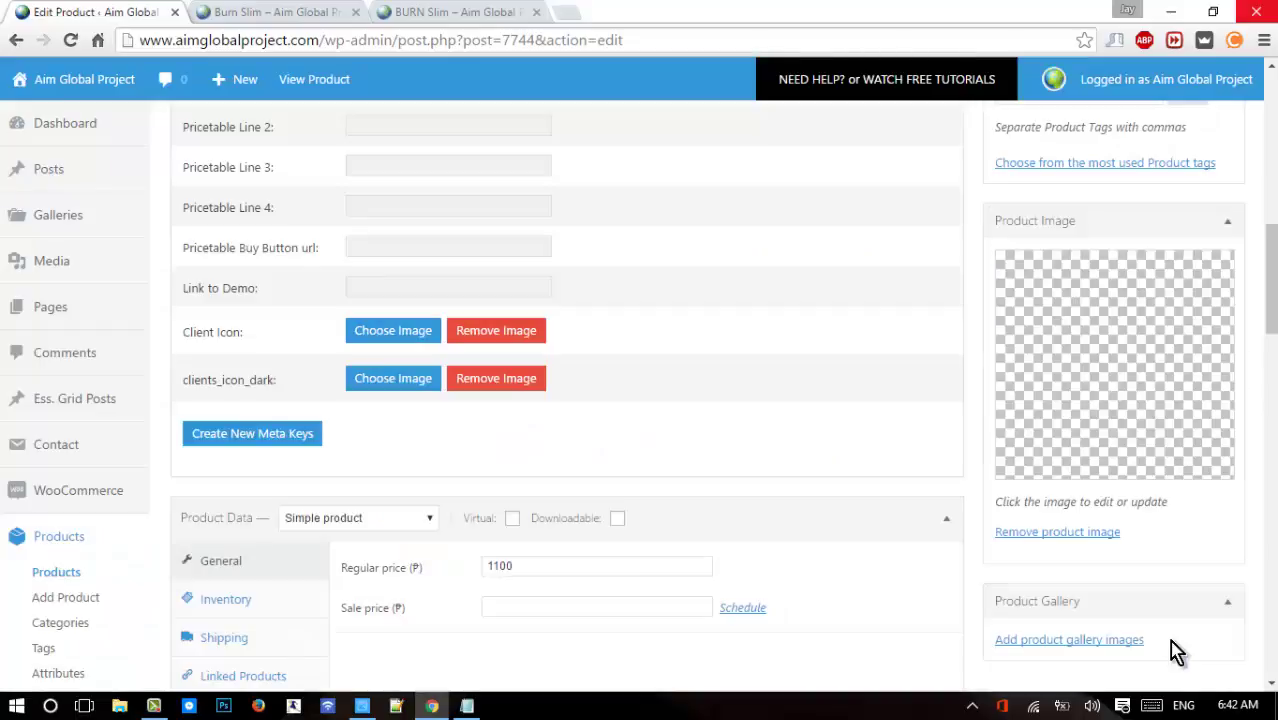
{"action": "left_click_drag", "start_coordinate": [1270, 329], "coordinate": [1270, 202]}
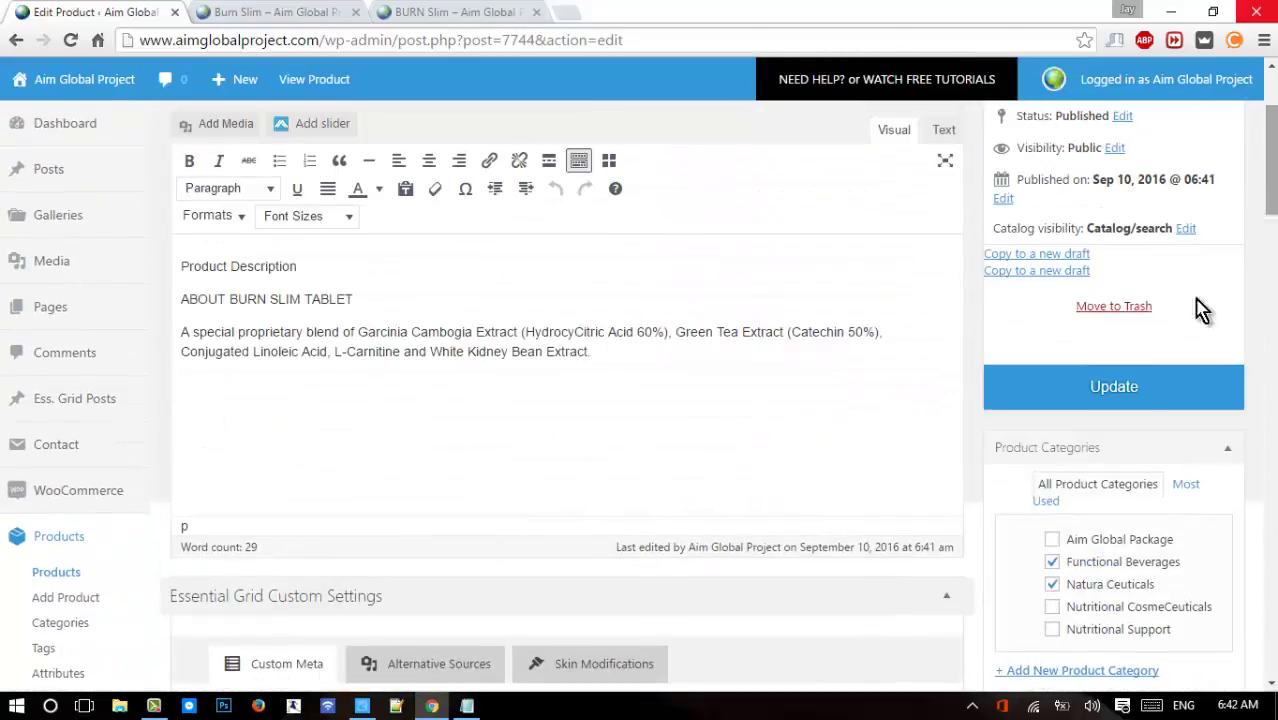
Update the Burn Slim product and reload its live shop page to check the product image.
{"action": "left_click", "coordinate": [1122, 393]}
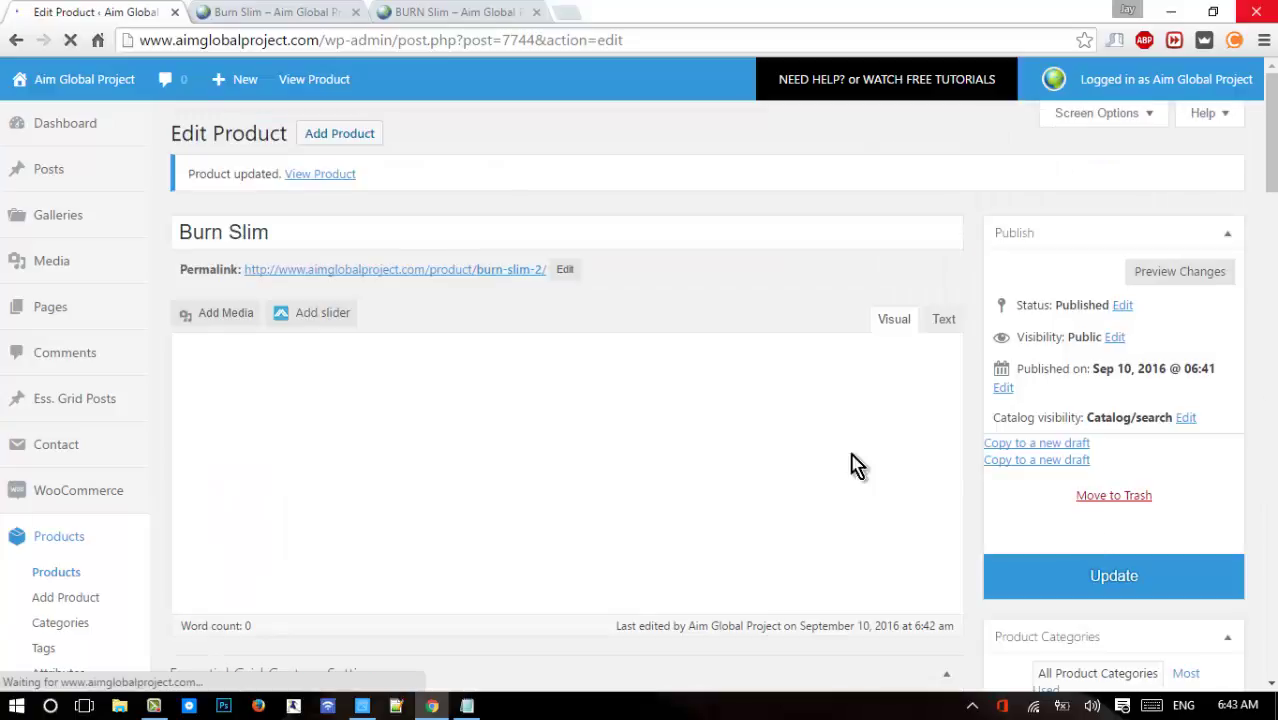
{"action": "left_click", "coordinate": [274, 14]}
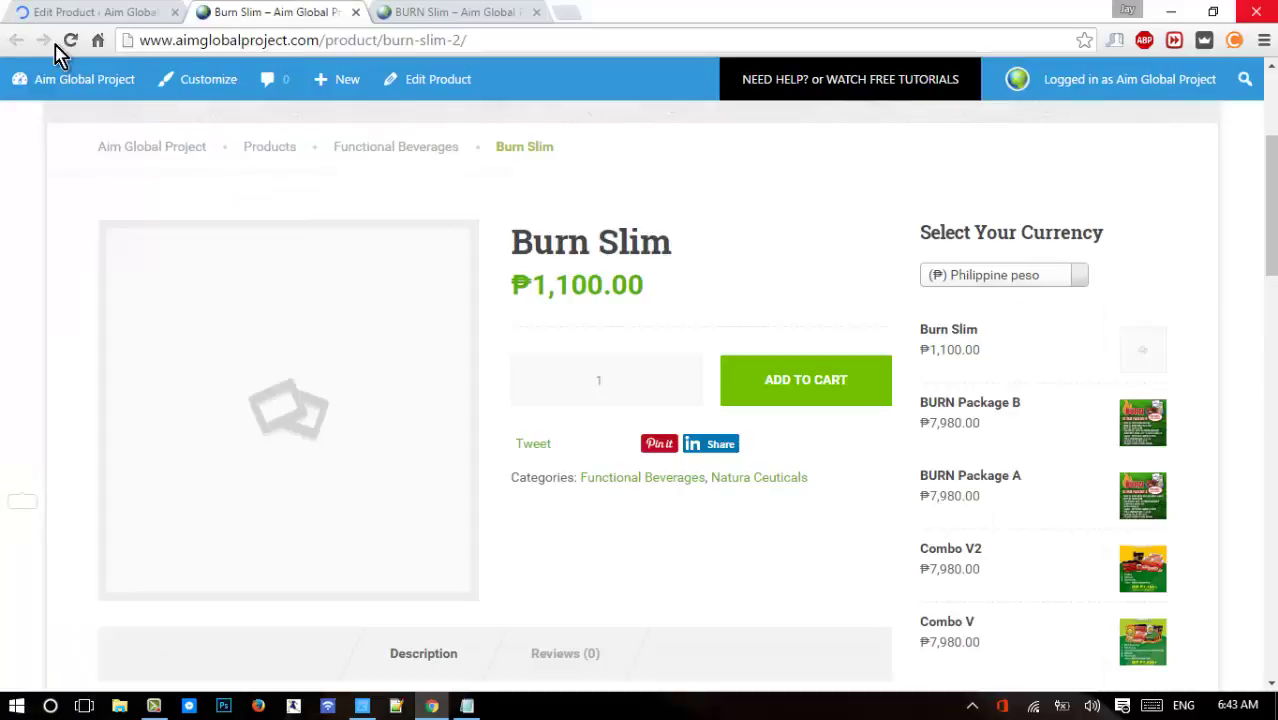
{"action": "left_click", "coordinate": [70, 40]}
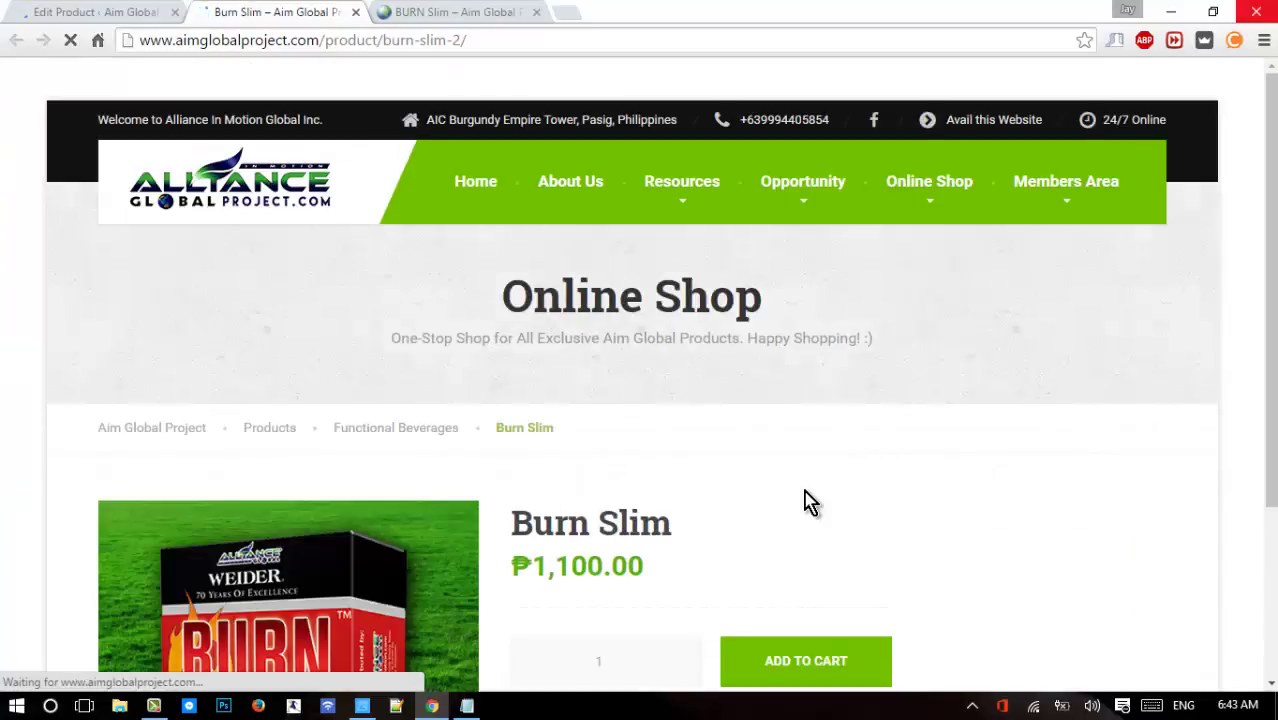
{"action": "scroll", "coordinate": [810, 502], "scroll_direction": "down", "scroll_amount": 2}
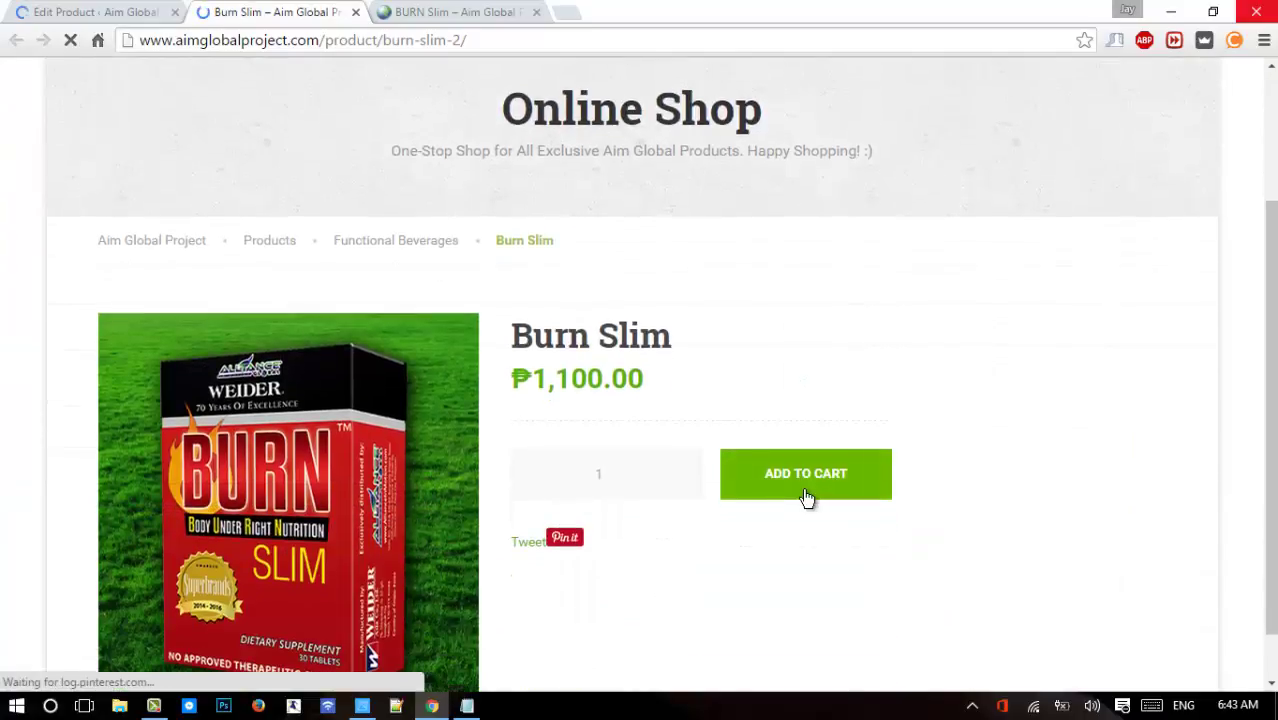
Go back to the admin's list of all products and move the Burn Slim product to the trash.
{"action": "left_click", "coordinate": [77, 13]}
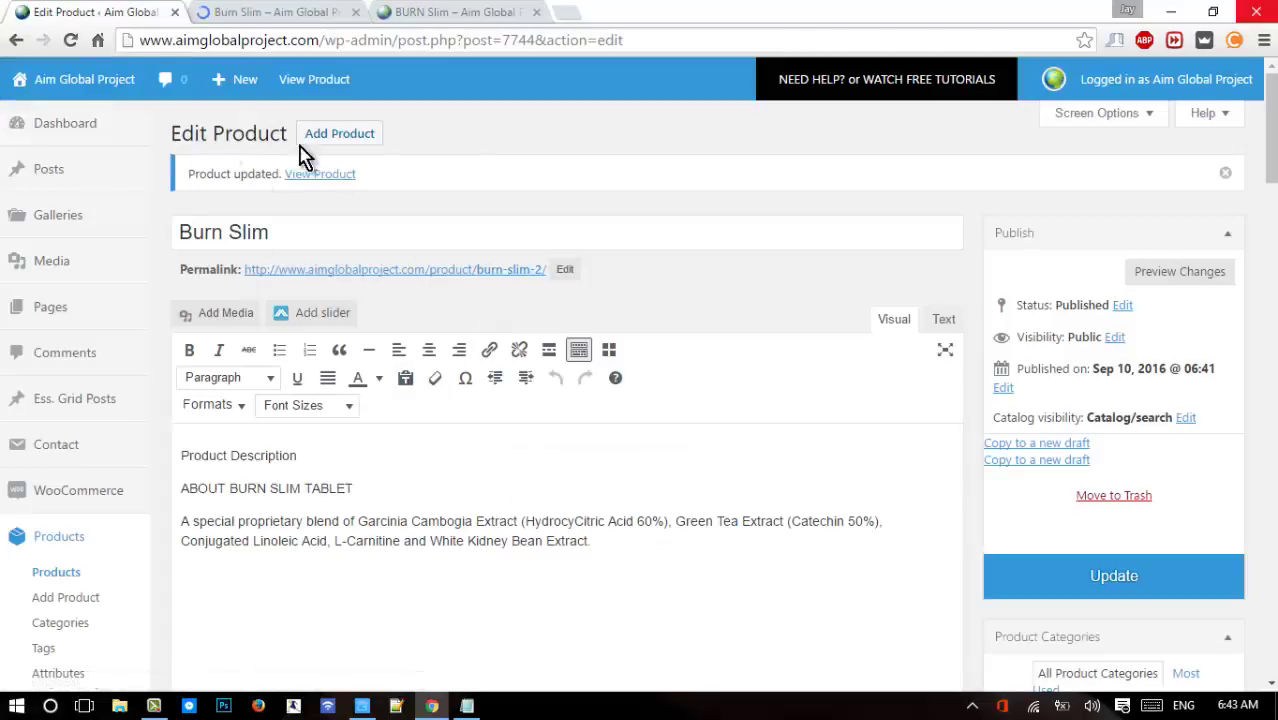
{"action": "left_click", "coordinate": [56, 573]}
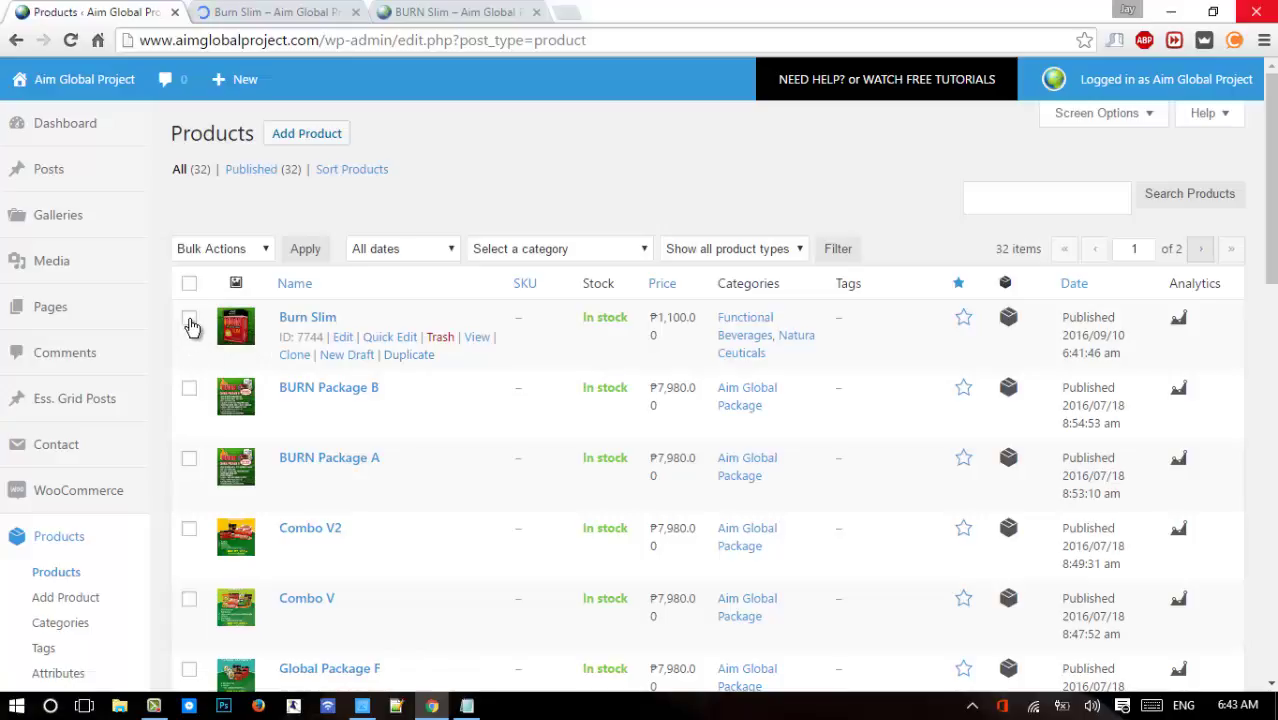
{"action": "left_click", "coordinate": [190, 318]}
{"action": "left_click", "coordinate": [191, 319]}
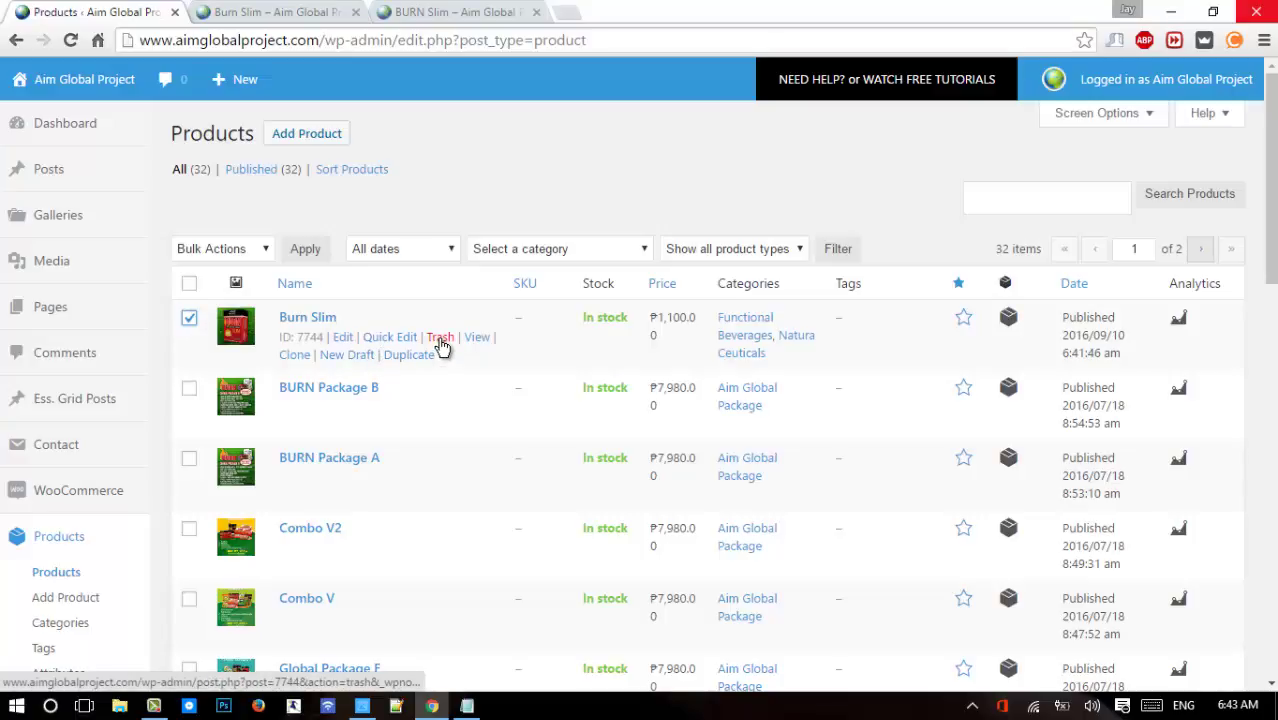
{"action": "left_click", "coordinate": [263, 252]}
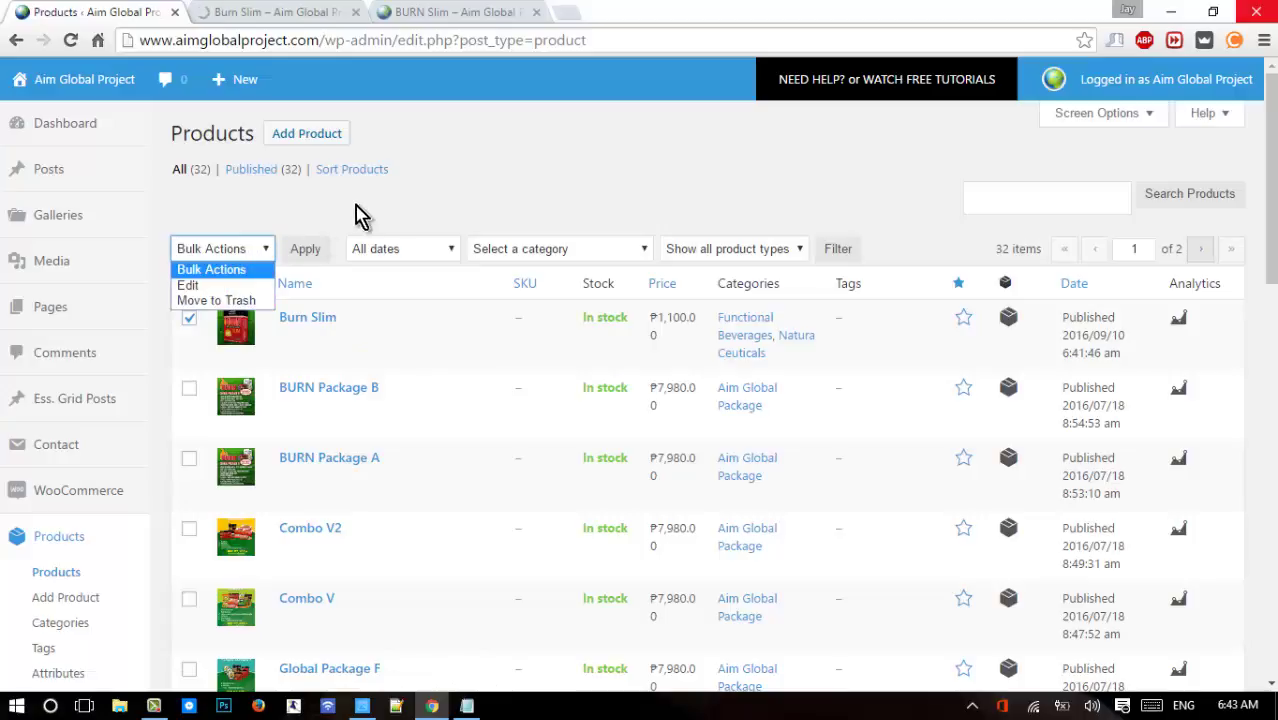
{"action": "left_click", "coordinate": [585, 202]}
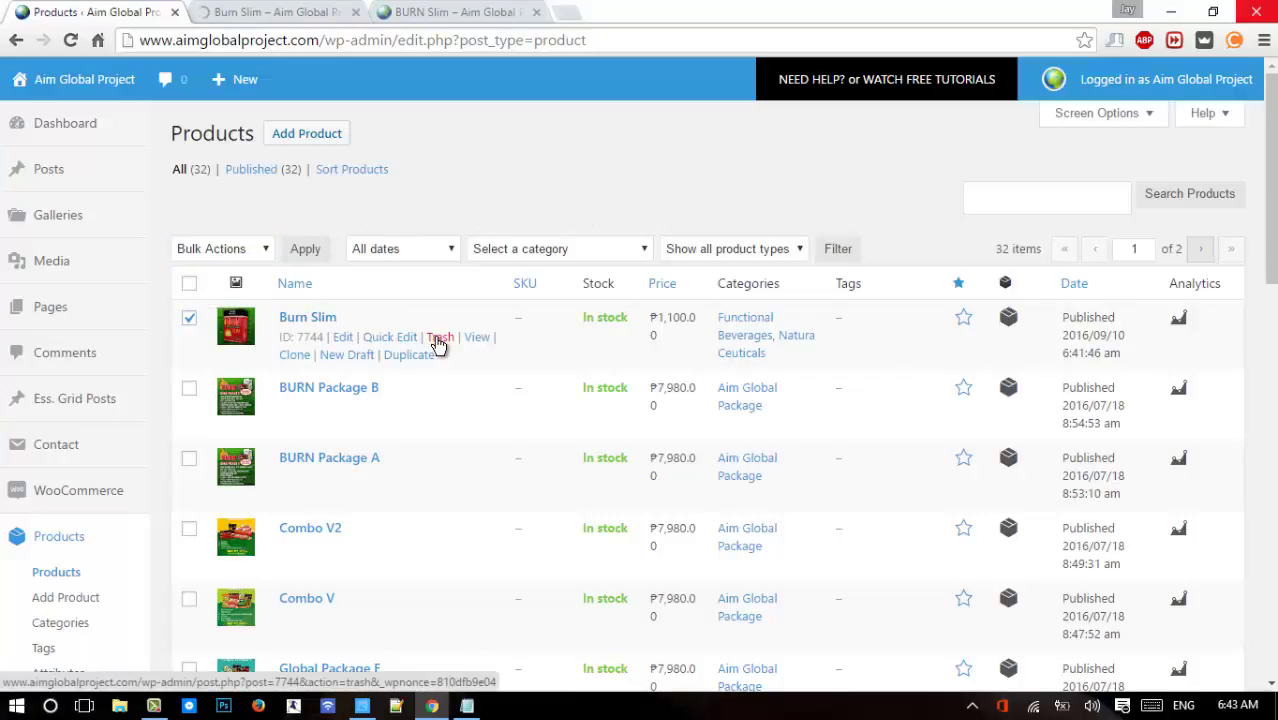
{"action": "left_click", "coordinate": [438, 341]}
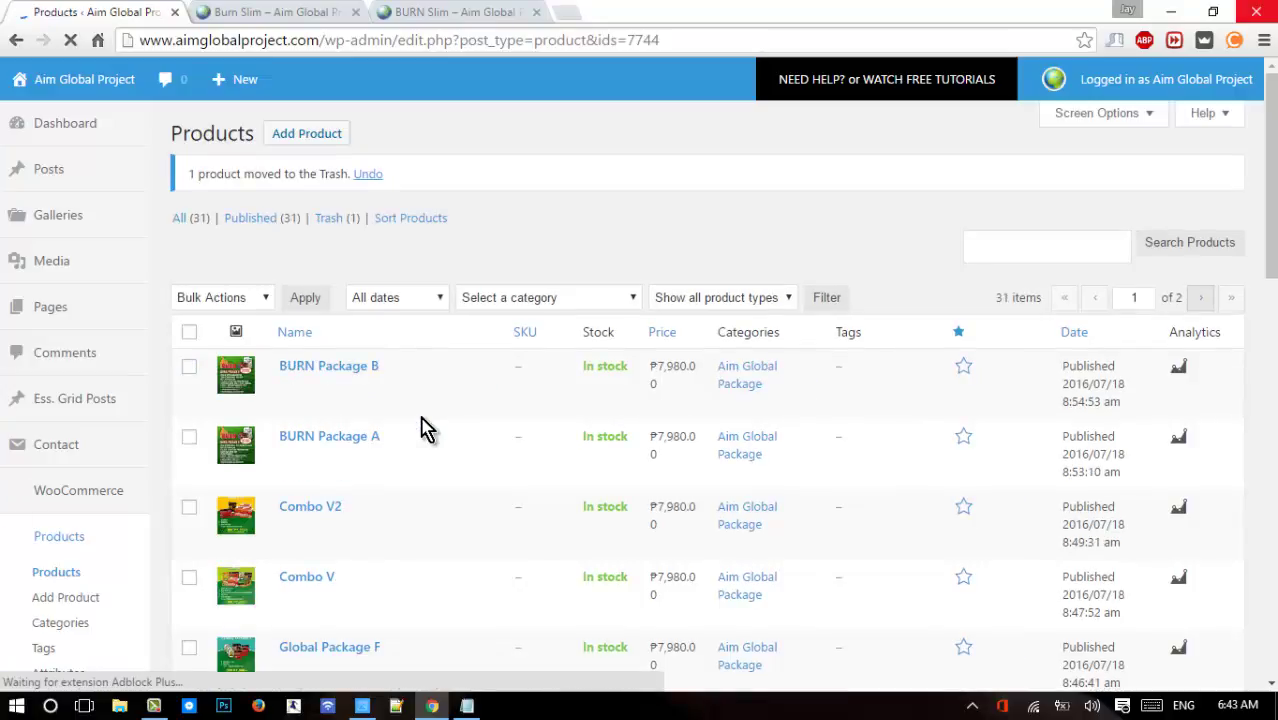